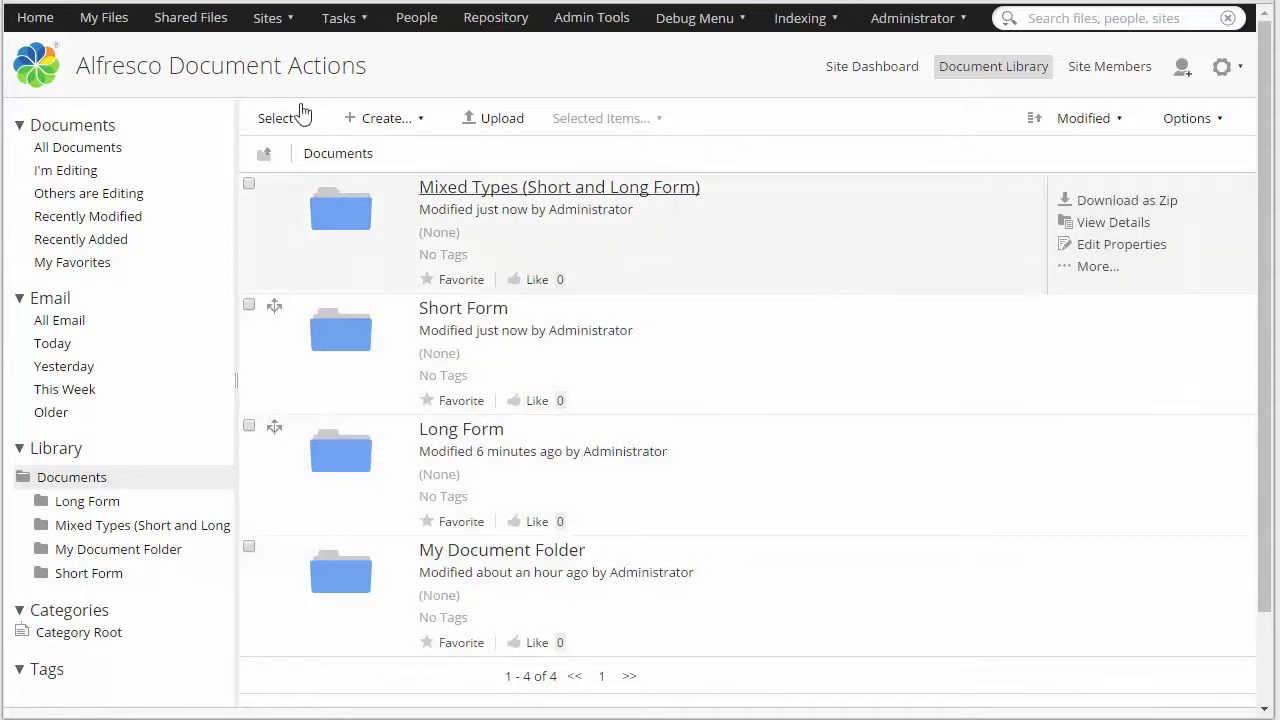
Step: Open the Long Form folder and examine the properties of SampleDocument3.pdf on its details page
mouse_move(724, 340)
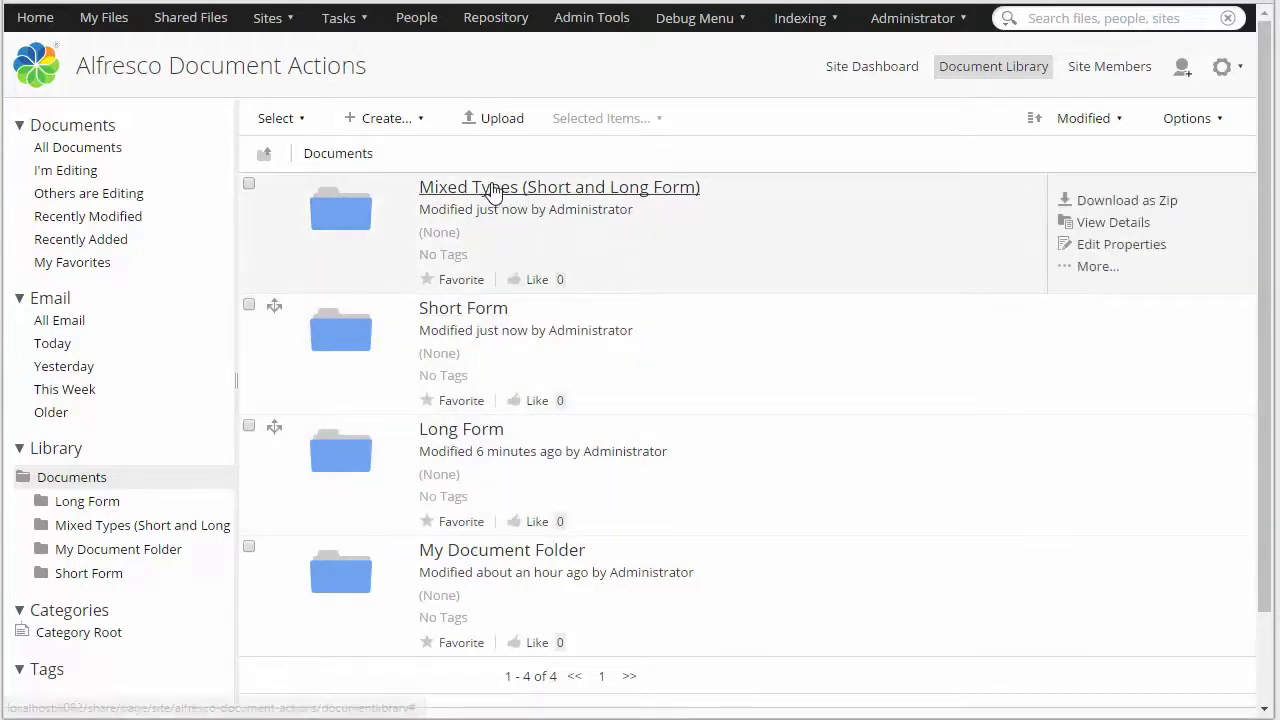
left_click(470, 430)
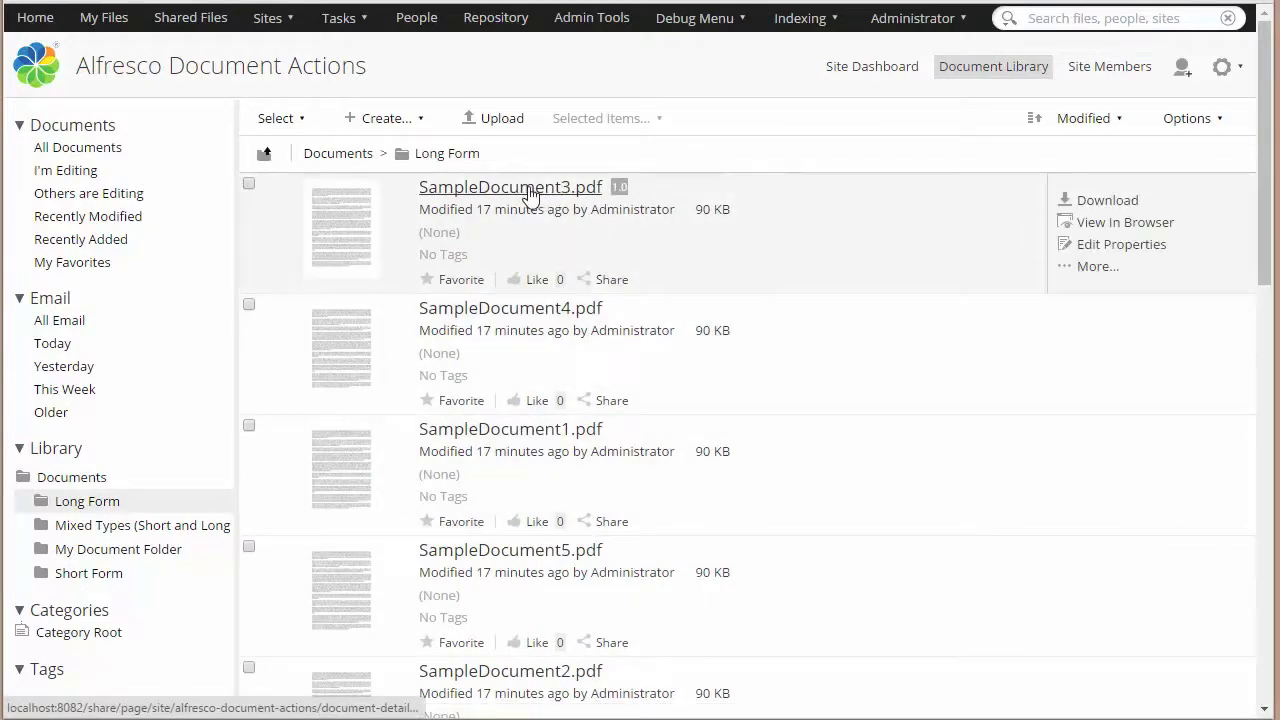
scroll(1057, 420, "down", 5)
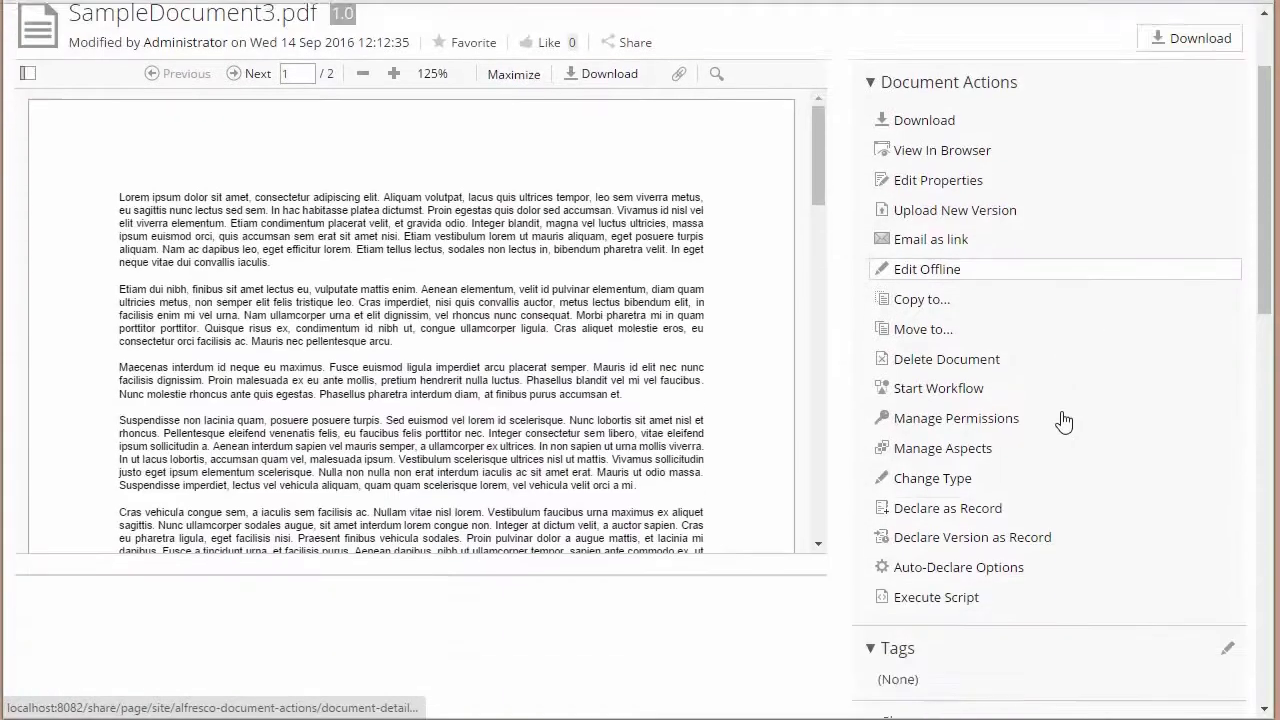
scroll(1063, 420, "down", 3)
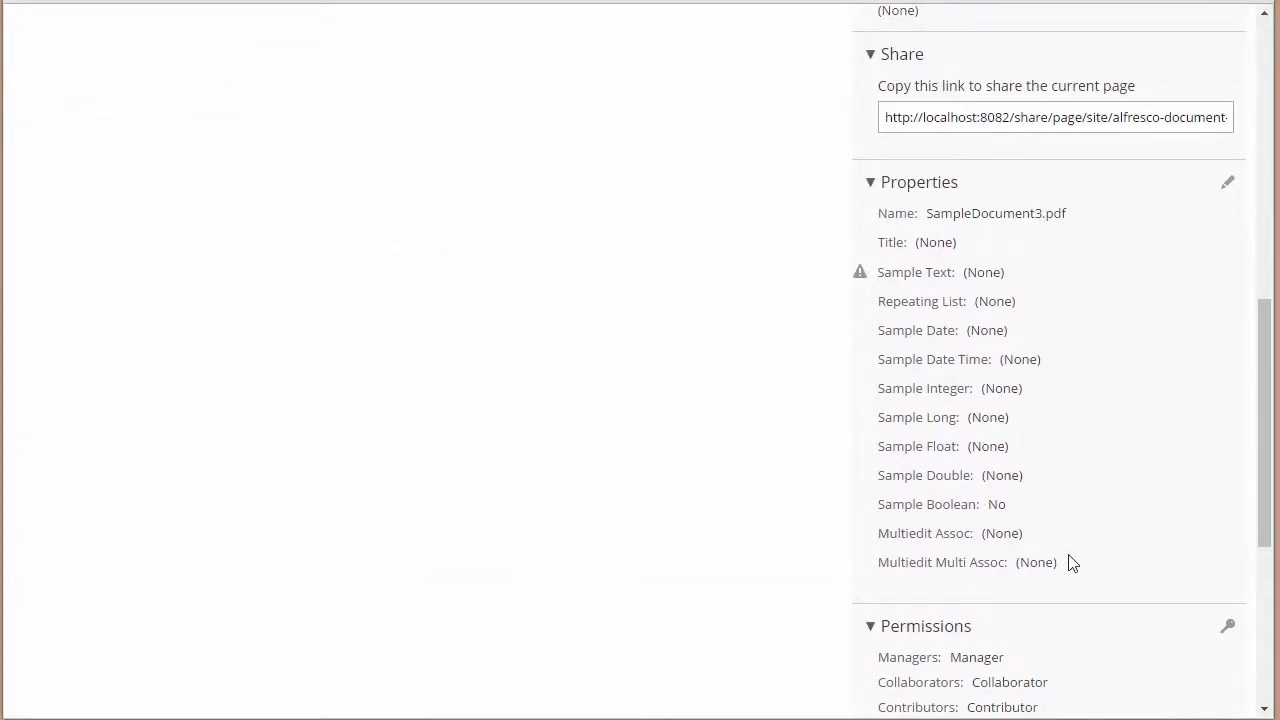
scroll(1063, 563, "up", 9)
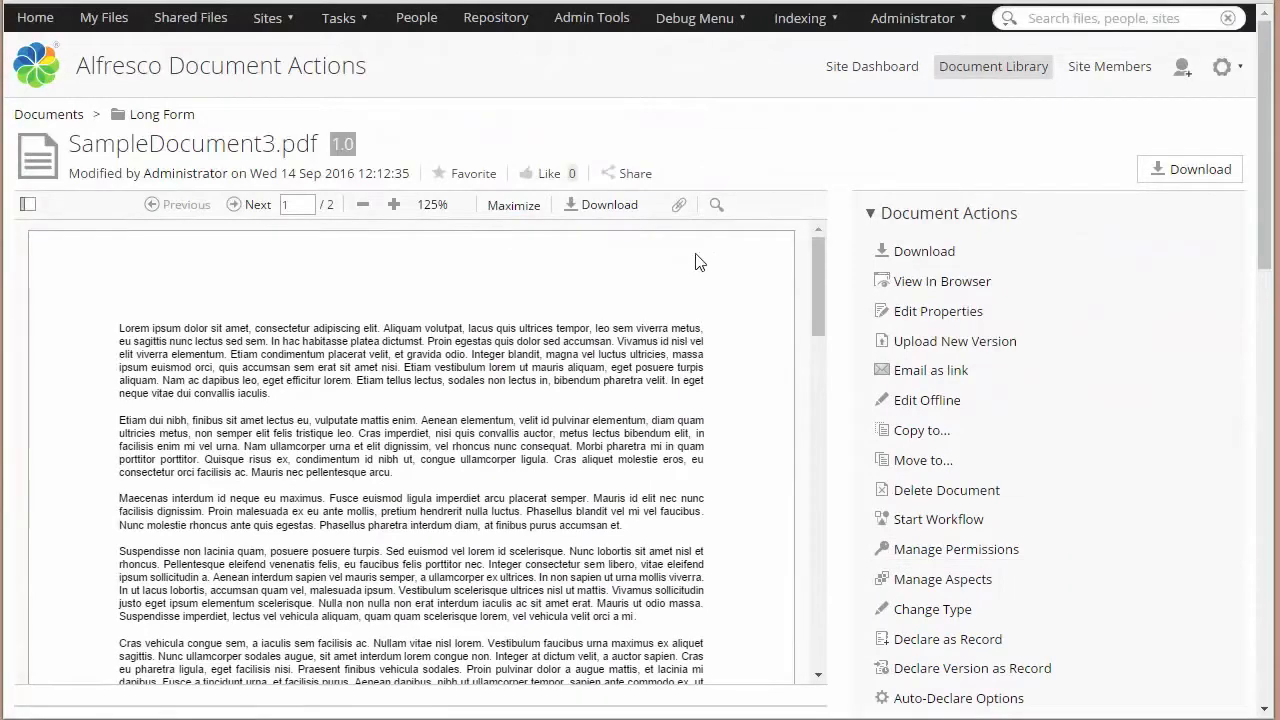
Step: Return to the Long Form folder, view the edit form for SampleDocument3.pdf's properties, and close it without changes
left_click(158, 114)
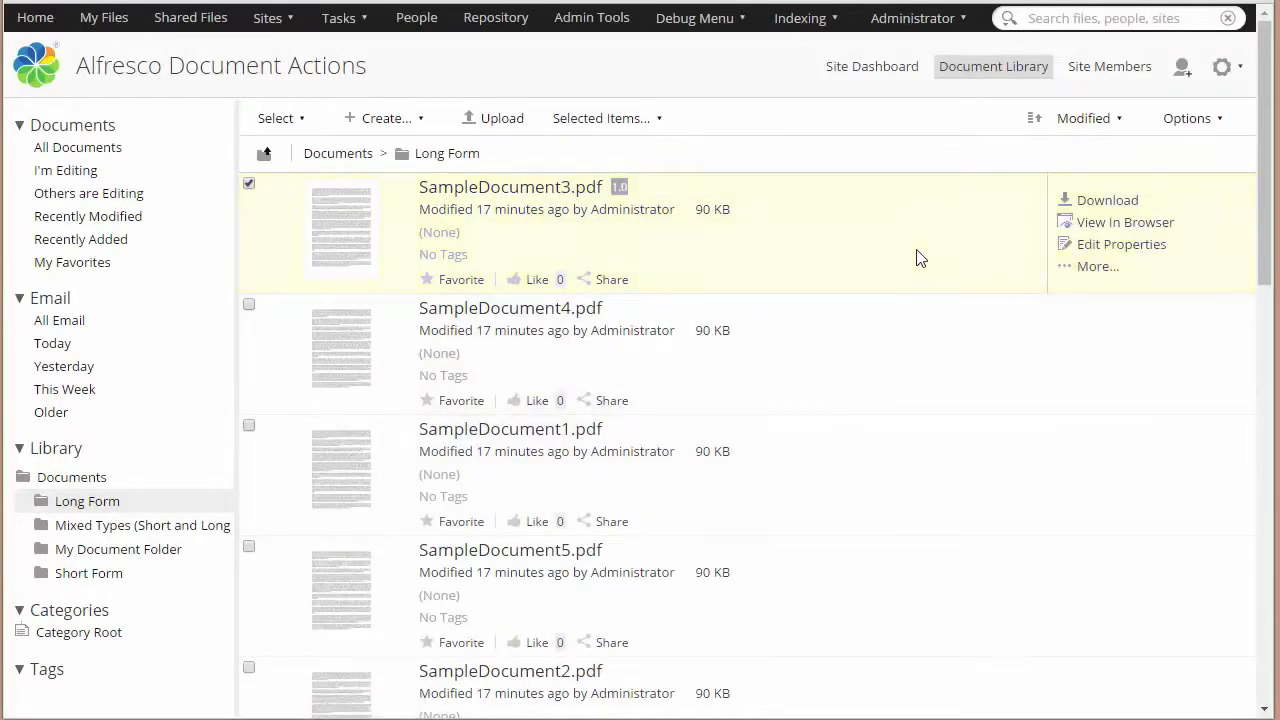
left_click(1120, 248)
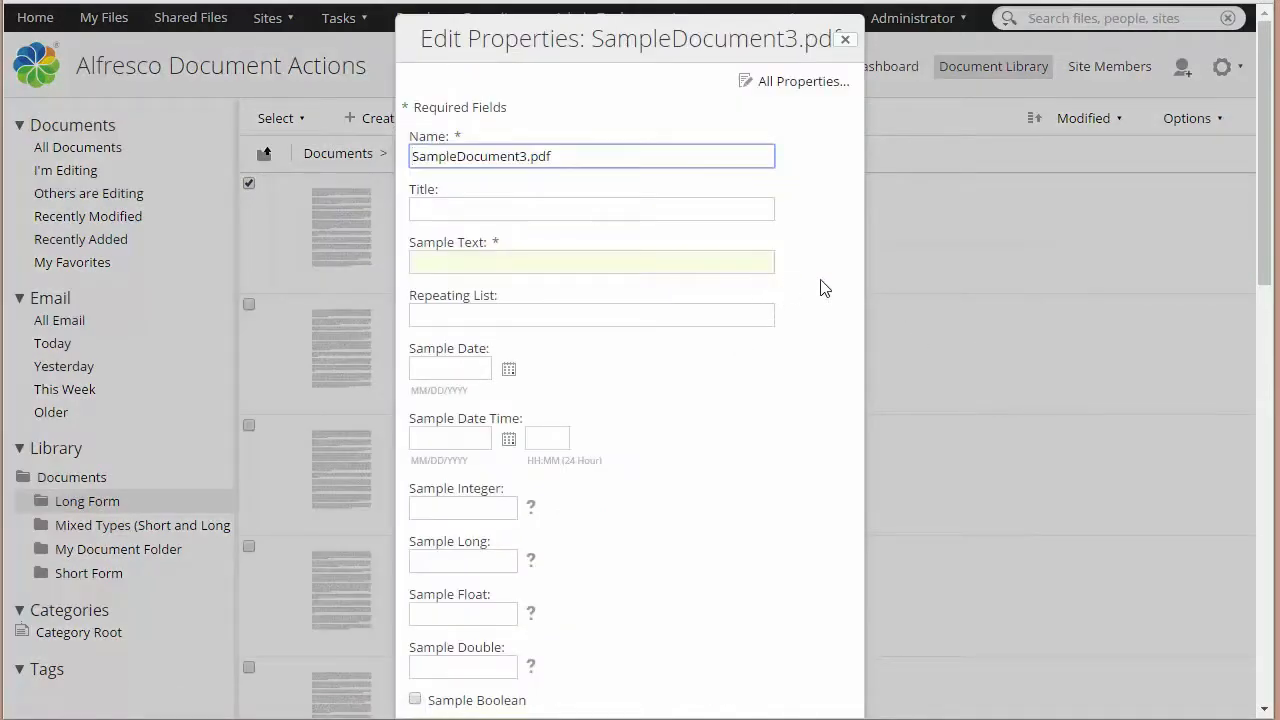
left_click(846, 42)
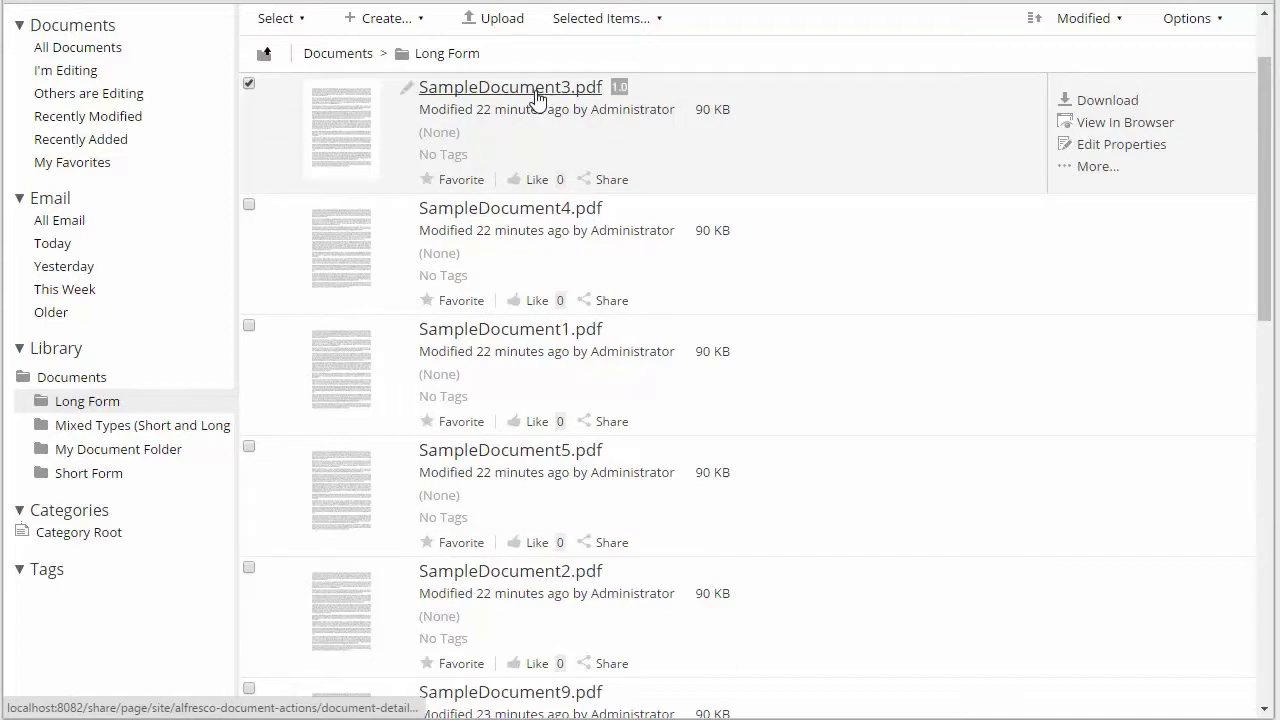
Step: Select all documents in the Long Form folder and open their shared properties for bulk editing
left_click(277, 18)
left_click(292, 91)
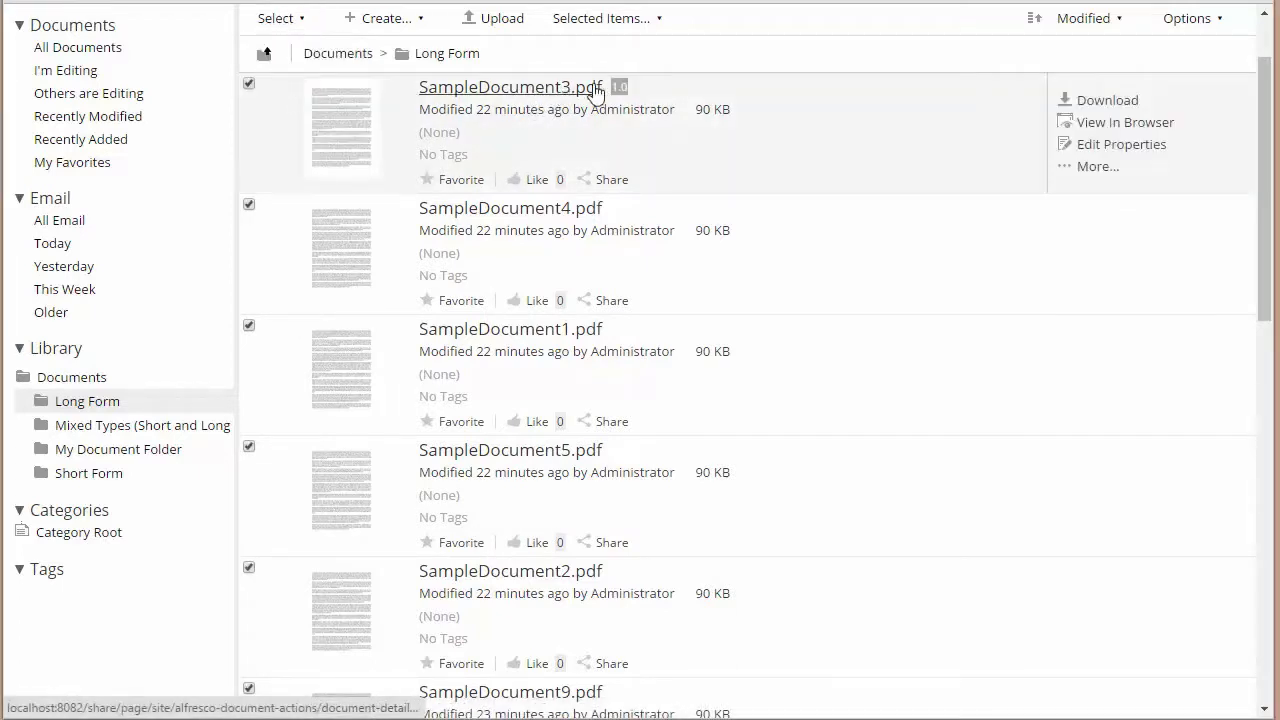
left_click(628, 22)
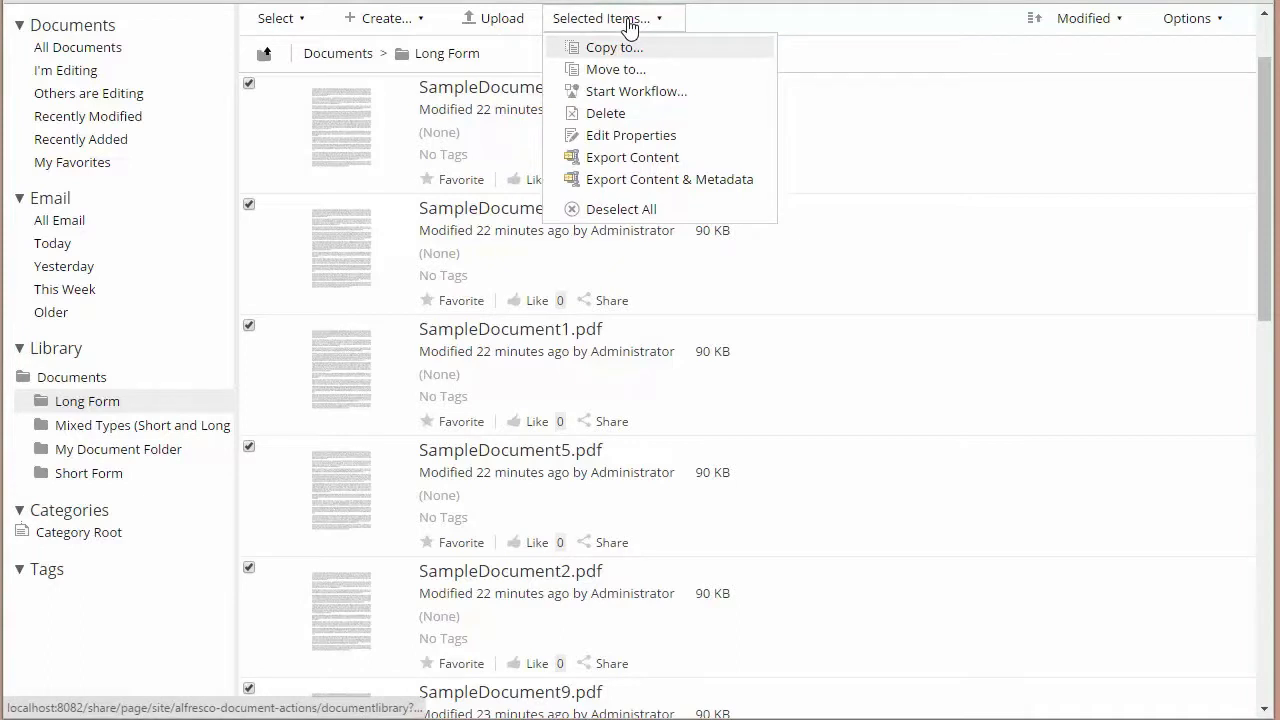
left_click(627, 140)
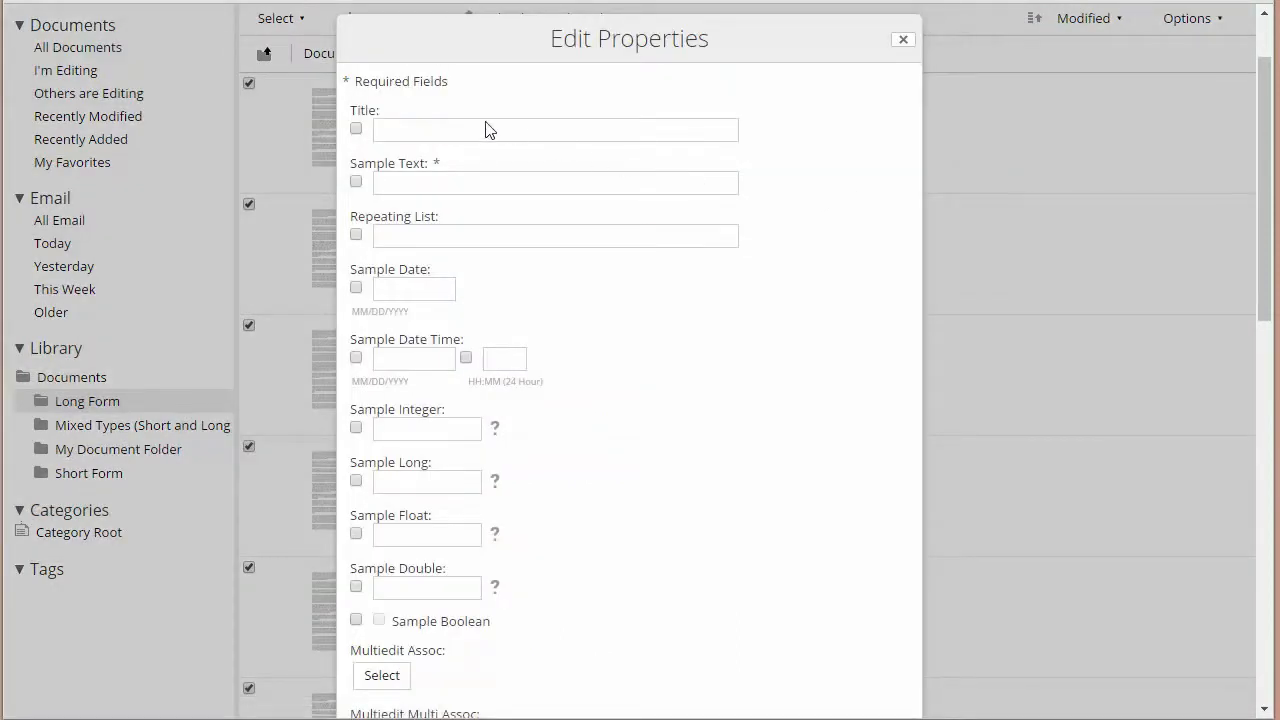
Step: Enable and fill the Title with "My title", Sample Text with "test" and Repeating List with "one, two, three"
left_click(357, 129)
left_click(434, 131)
type("My title")
left_click(356, 182)
left_click(456, 182)
type("test")
left_click(357, 235)
left_click(456, 235)
type("one, tw")
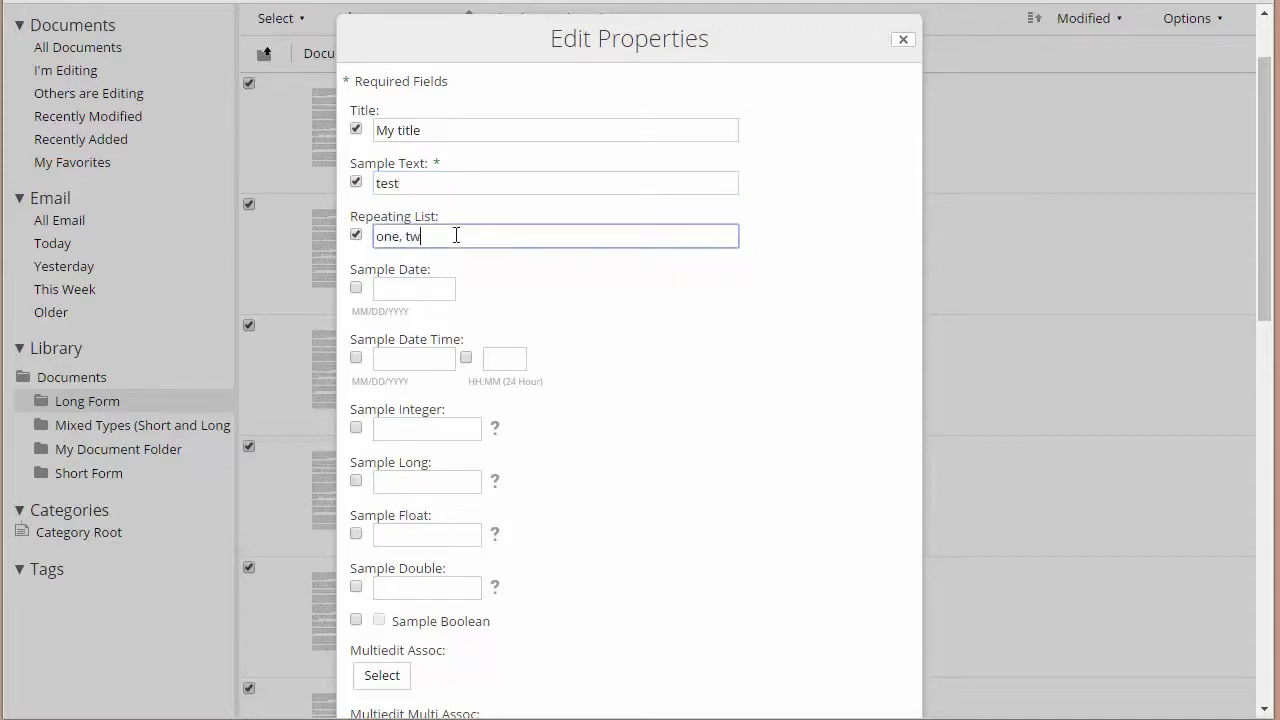
type("o, three")
Step: Enable Sample Date and pick 14 September 2016 as its value
left_click(357, 289)
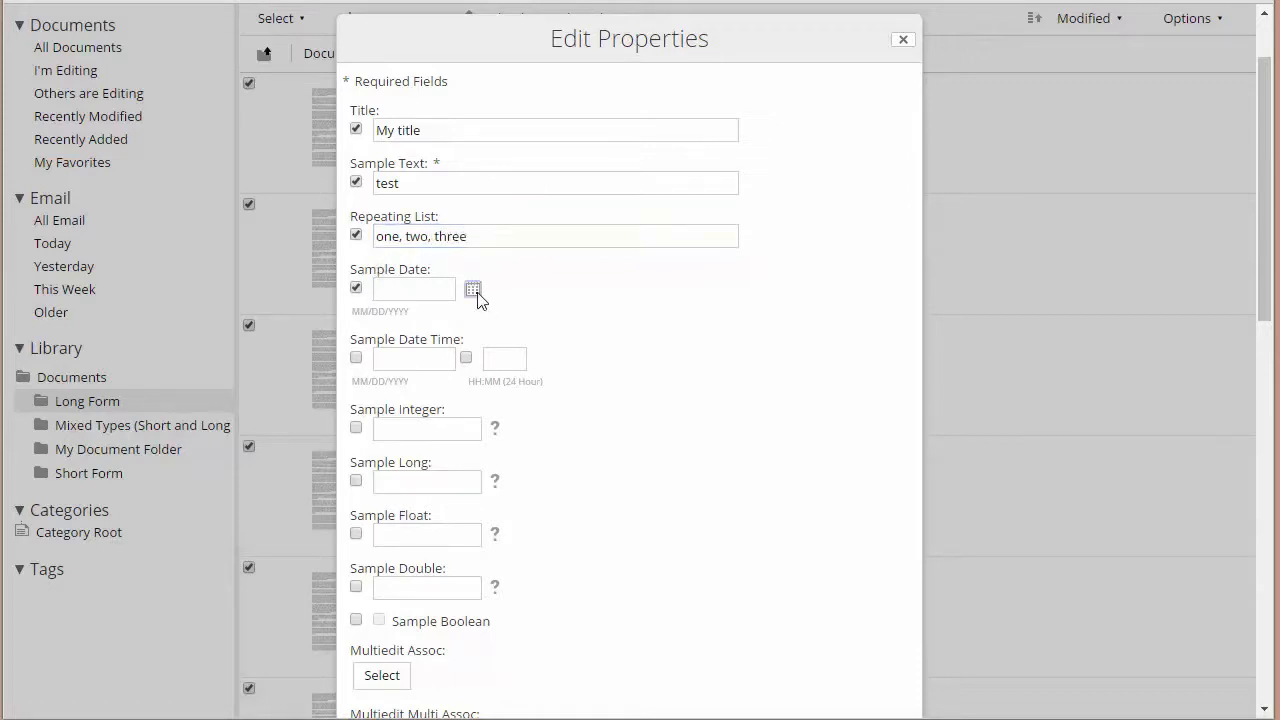
left_click(472, 289)
left_click(450, 448)
Step: Enable and set Sample Integer to 123 and Sample Long to 12345, and save the bulk property changes
scroll(447, 375, "down", 1)
left_click(357, 328)
left_click(420, 329)
type("123")
left_click(357, 381)
left_click(384, 382)
type("12345")
left_click(592, 700)
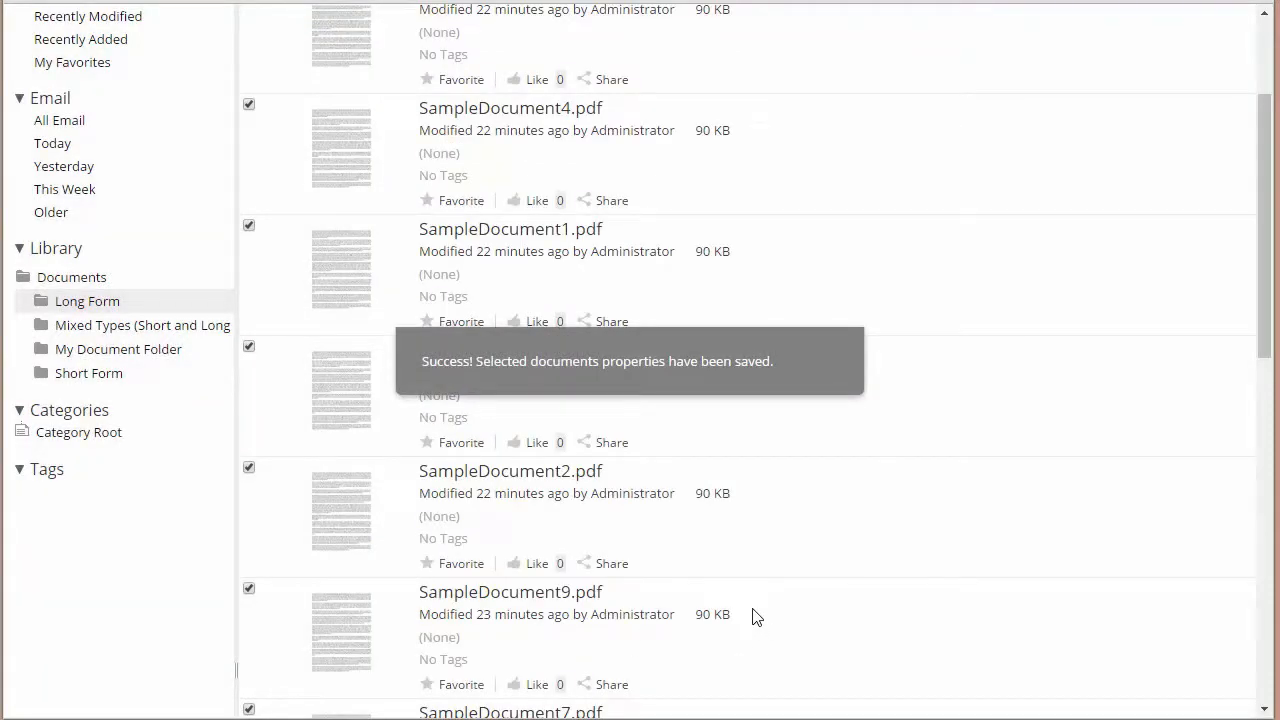
Step: Look through the Long Form document list and check the saved properties of SampleDocument12.pdf
mouse_move(771, 569)
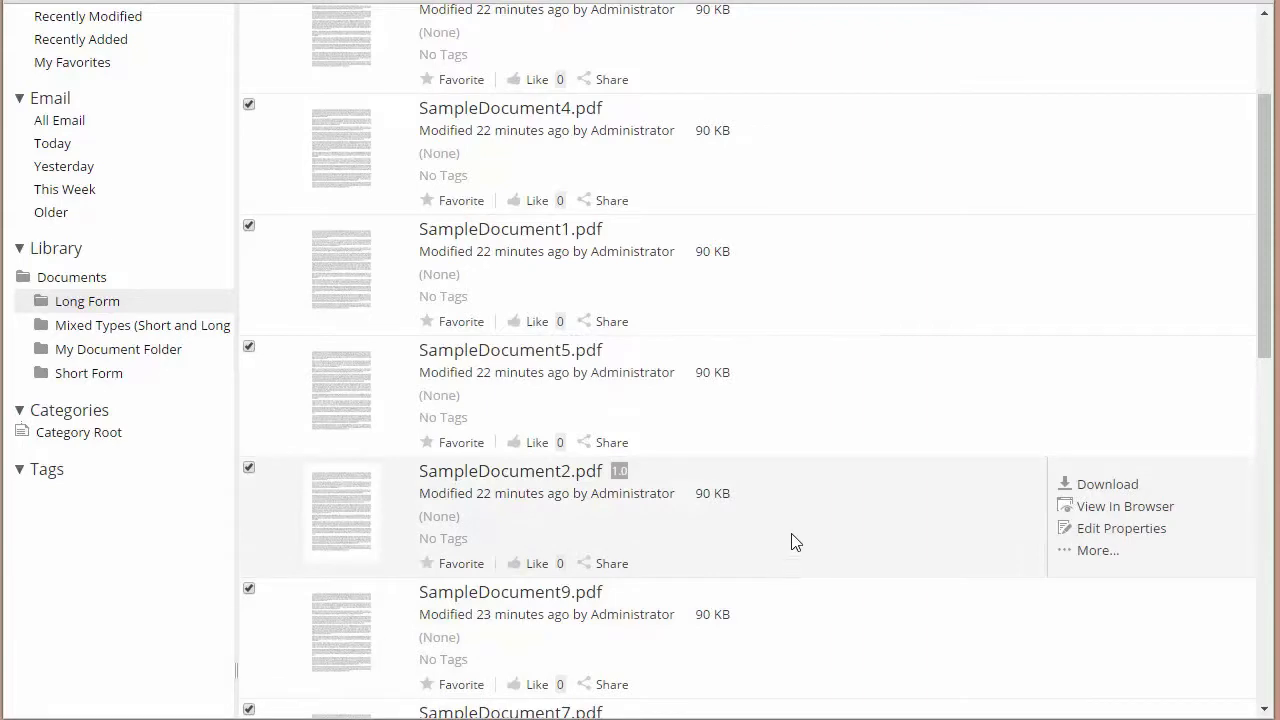
scroll(717, 477, "down", 5)
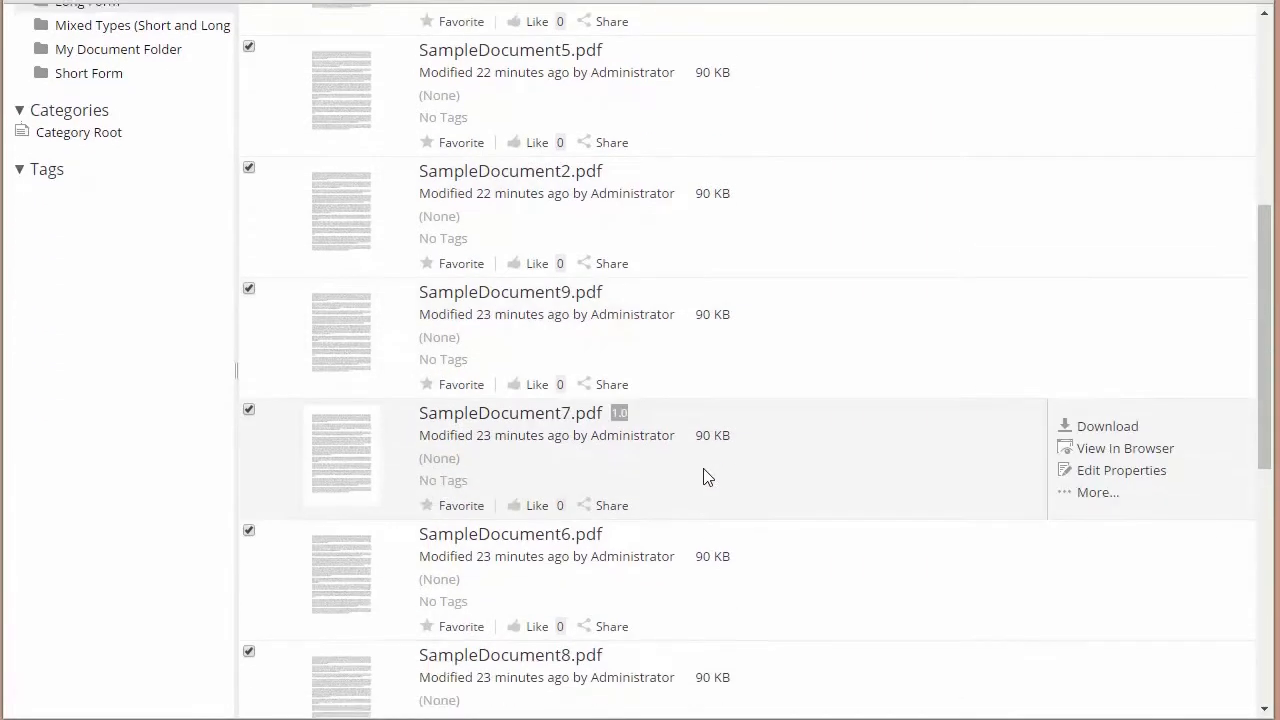
scroll(700, 477, "down", 4)
scroll(700, 477, "up", 10)
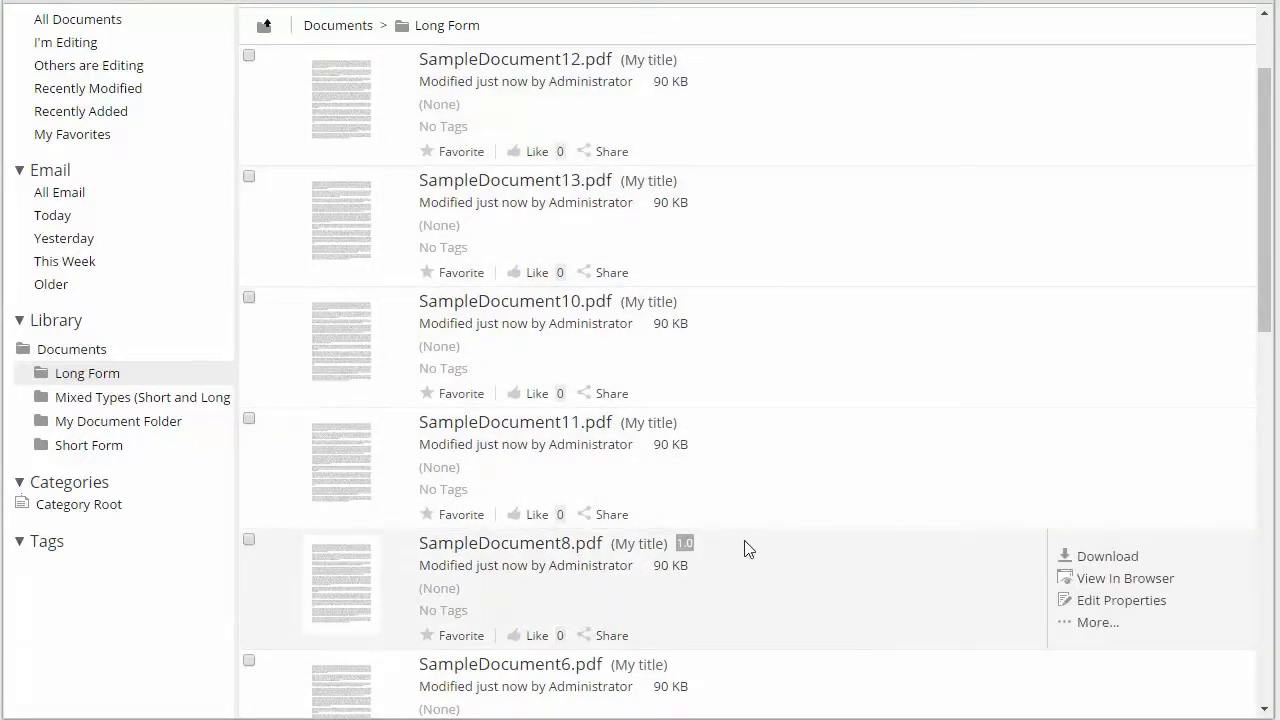
left_click(526, 66)
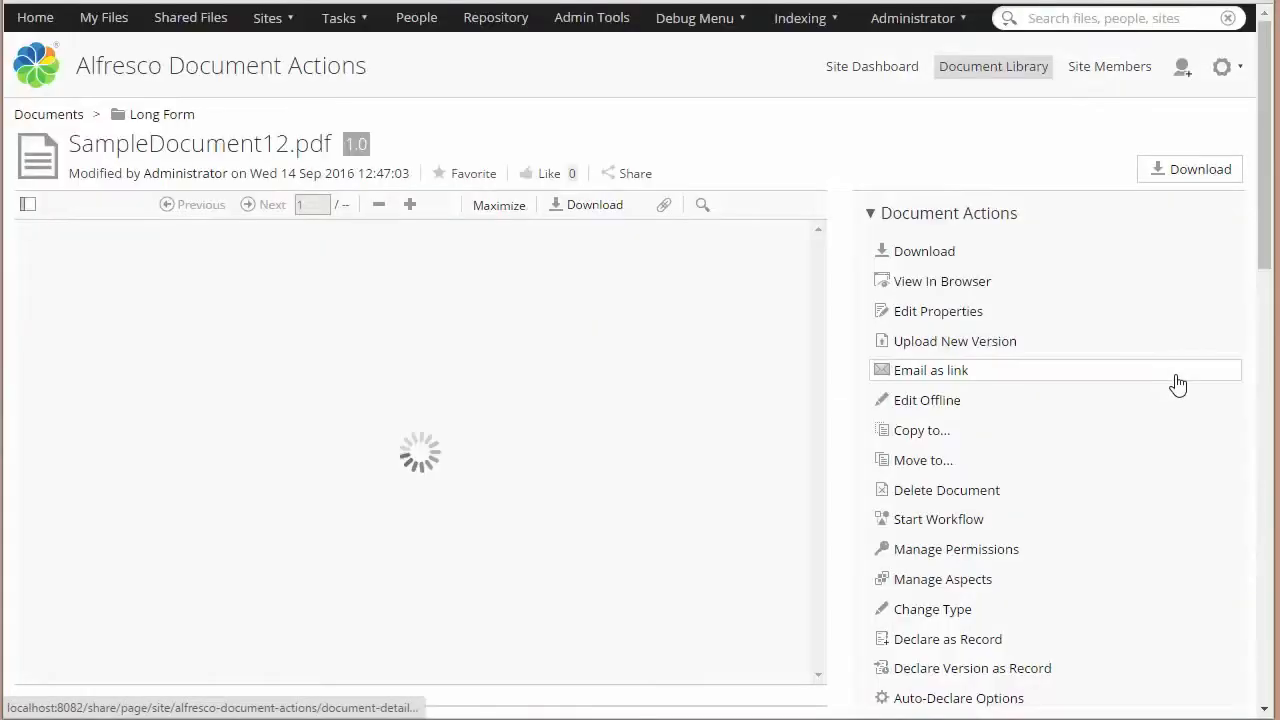
scroll(1128, 371, "down", 5)
scroll(1122, 375, "down", 2)
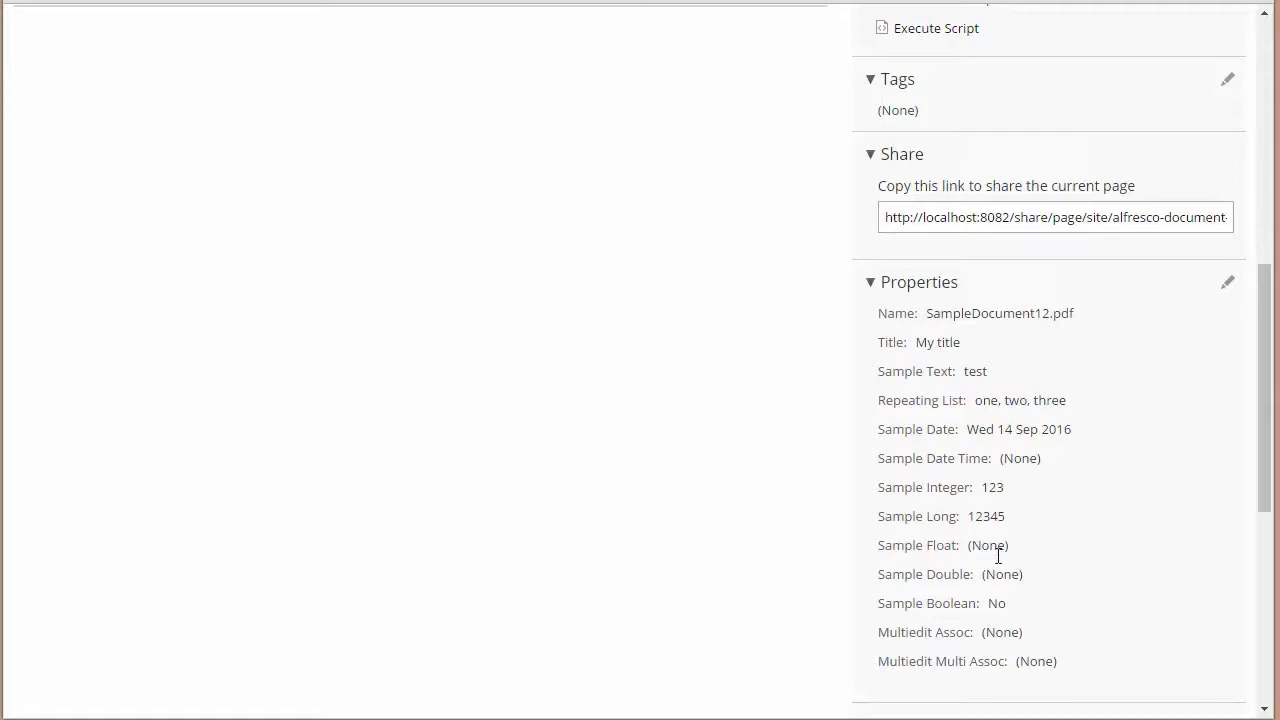
scroll(1103, 606, "up", 7)
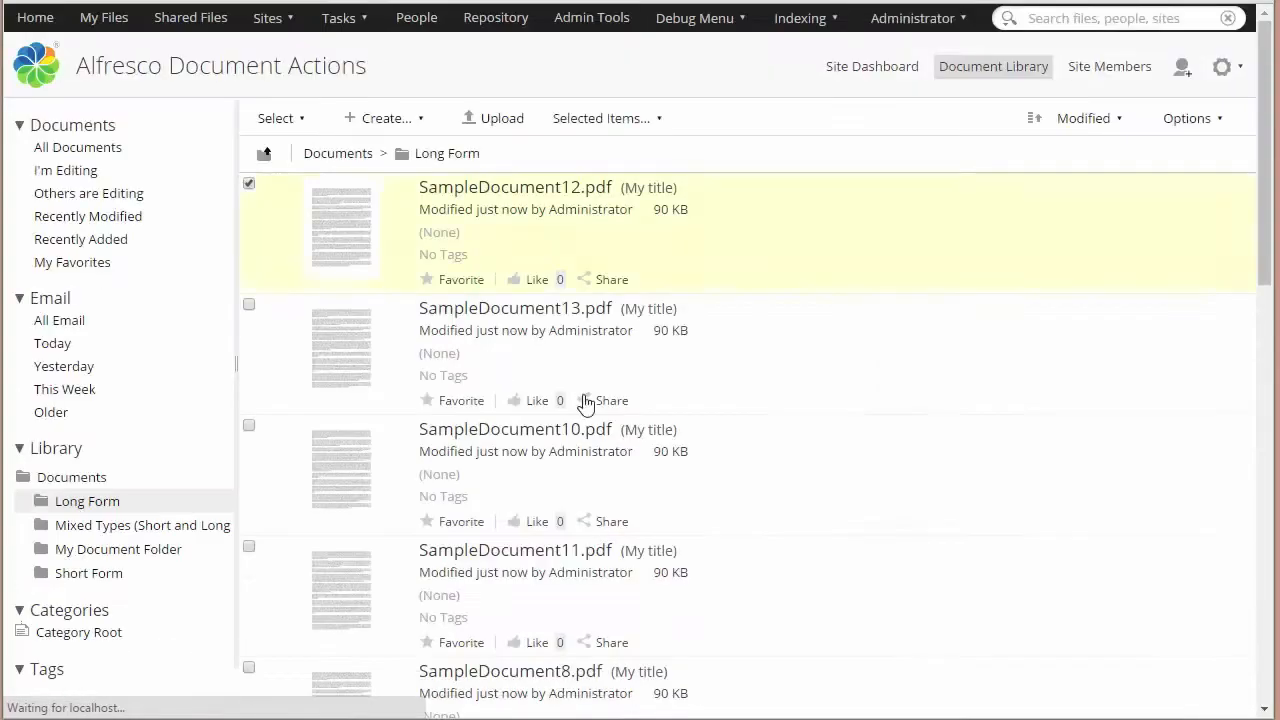
Step: Open SampleDocument6.pdf from the Long Form folder and check its properties as well
scroll(615, 424, "down", 3)
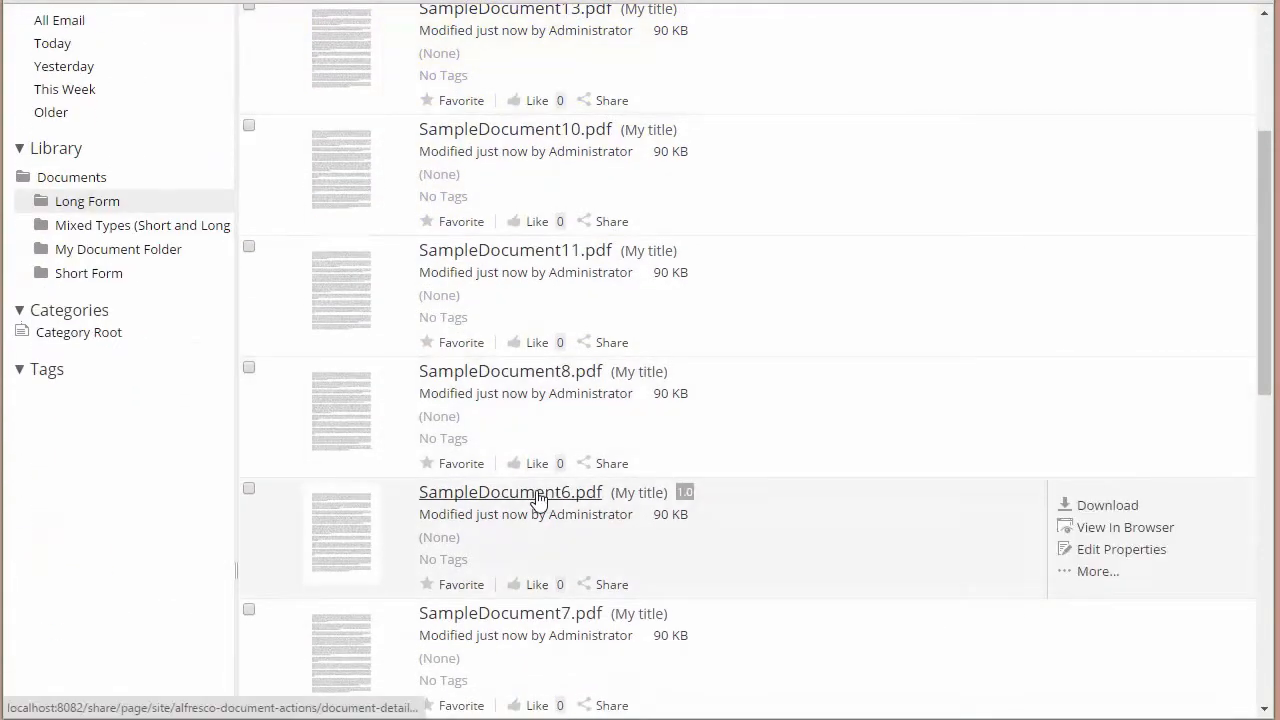
left_click(1011, 492)
scroll(1100, 470, "down", 7)
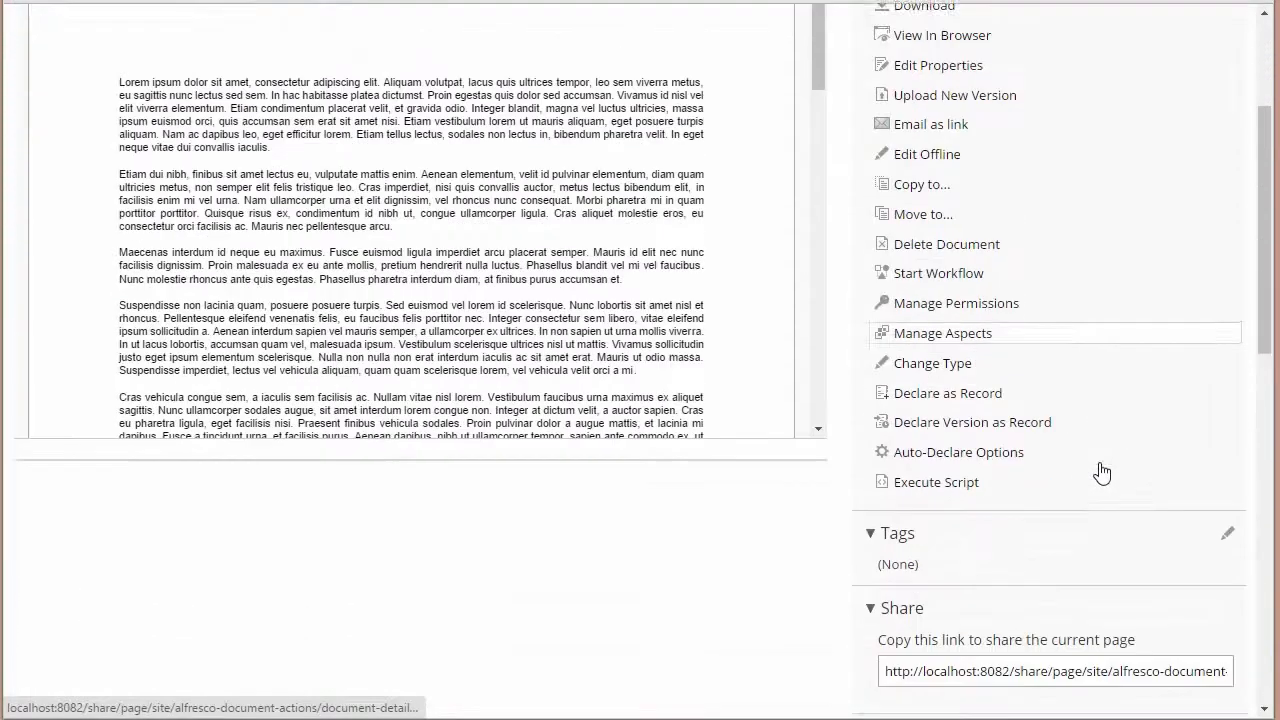
scroll(1097, 470, "down", 2)
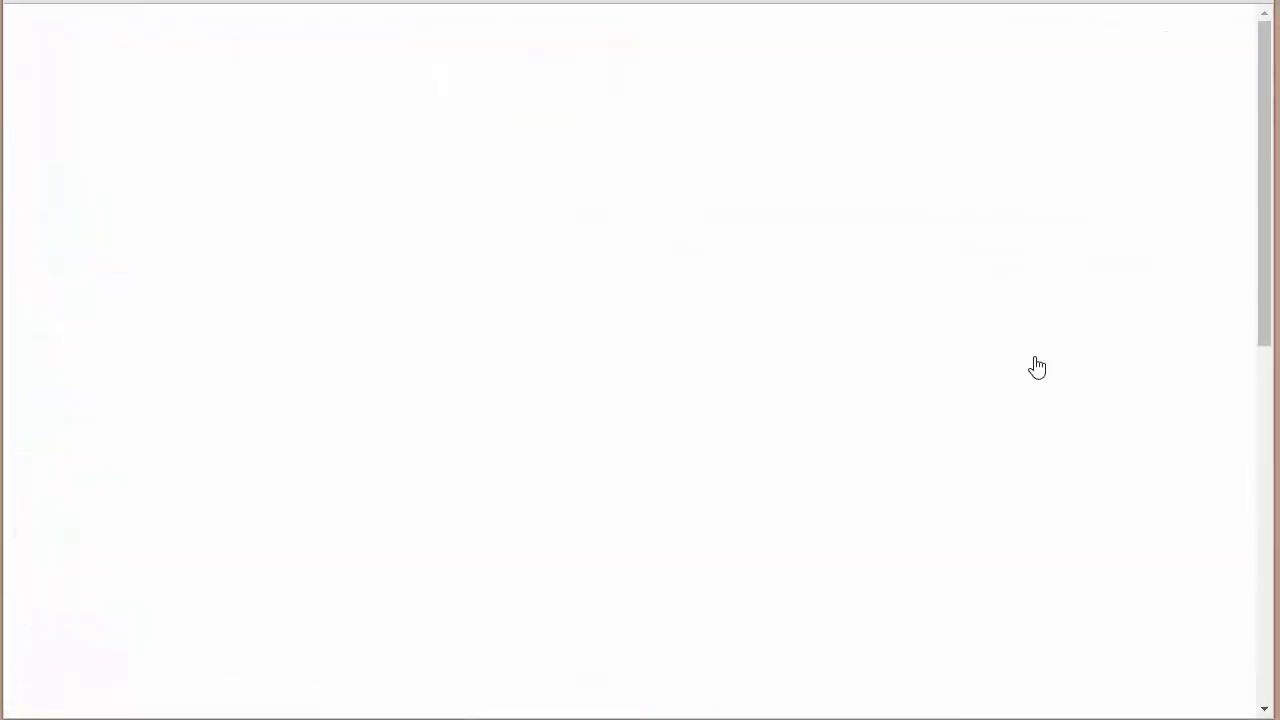
Step: Examine the properties of SampleDocument12.pdf in the Mixed Types folder and return to that folder
scroll(1068, 407, "down", 10)
scroll(1066, 406, "down", 3)
scroll(1066, 406, "up", 3)
scroll(990, 298, "up", 10)
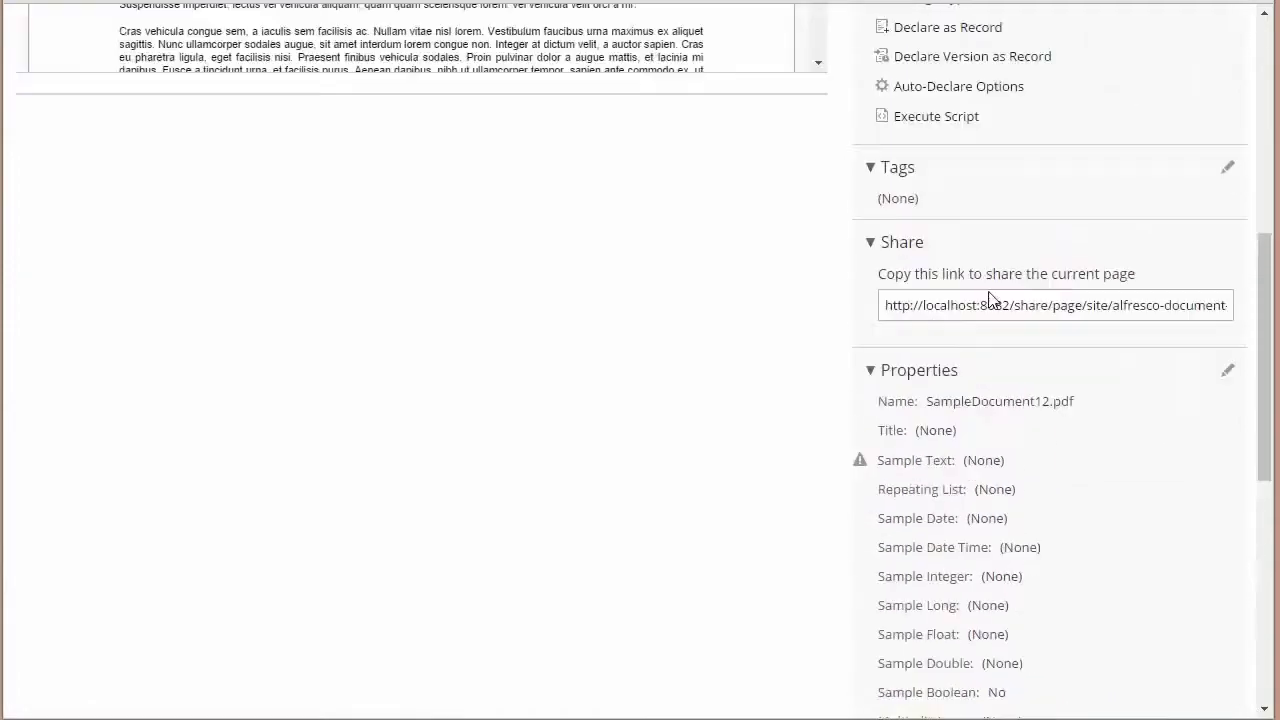
left_click(220, 117)
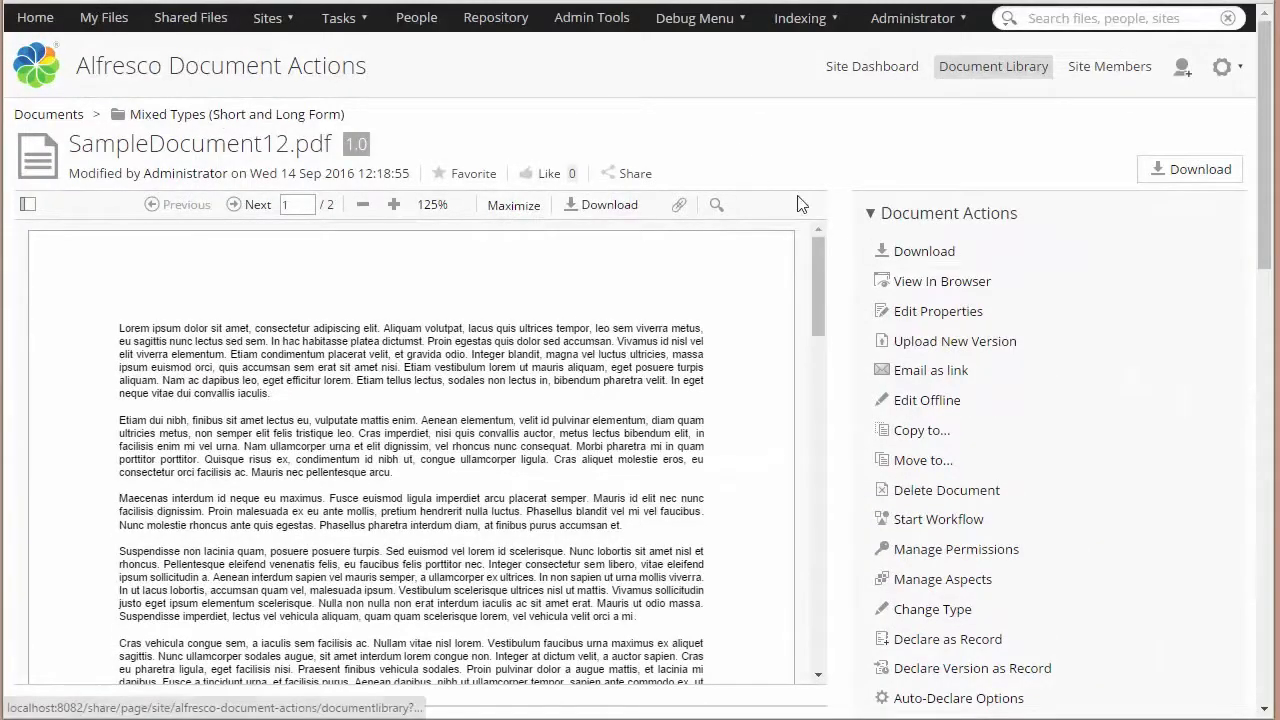
Step: Open ShortFormDocument6.pdf in the Mixed Types folder, examine which properties it has, and return to the folder
scroll(984, 324, "down", 15)
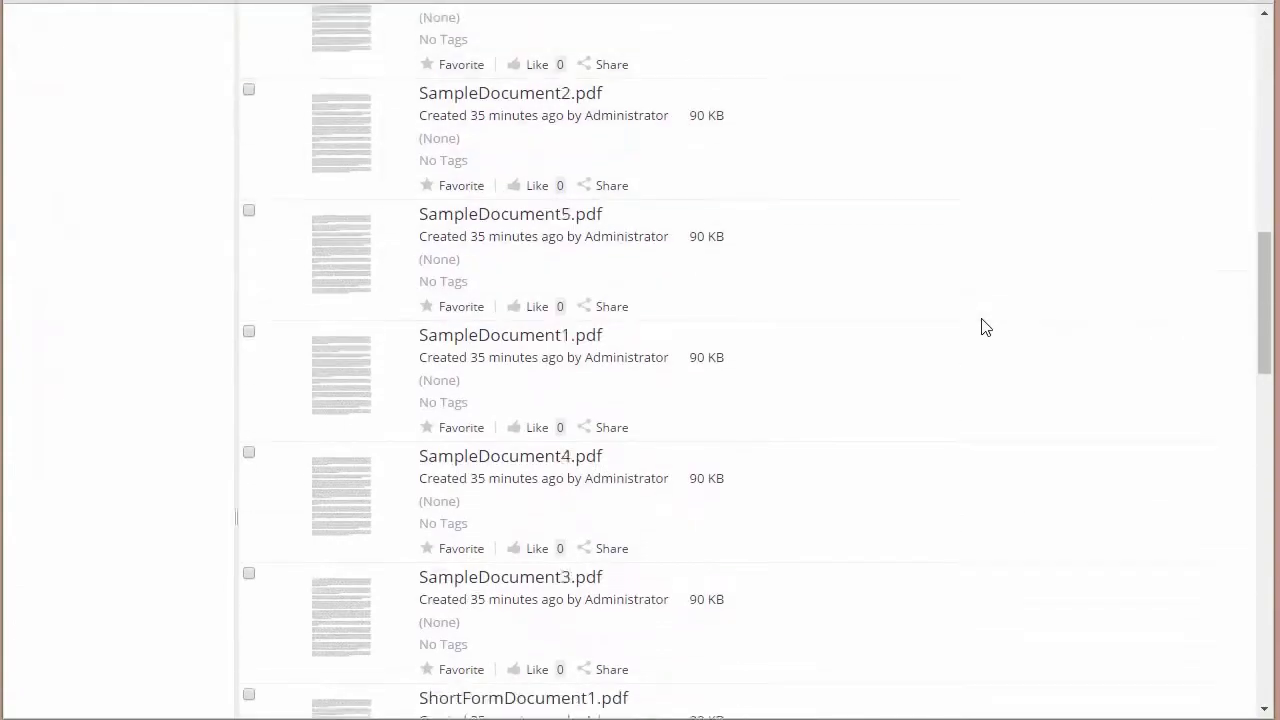
left_click(513, 467)
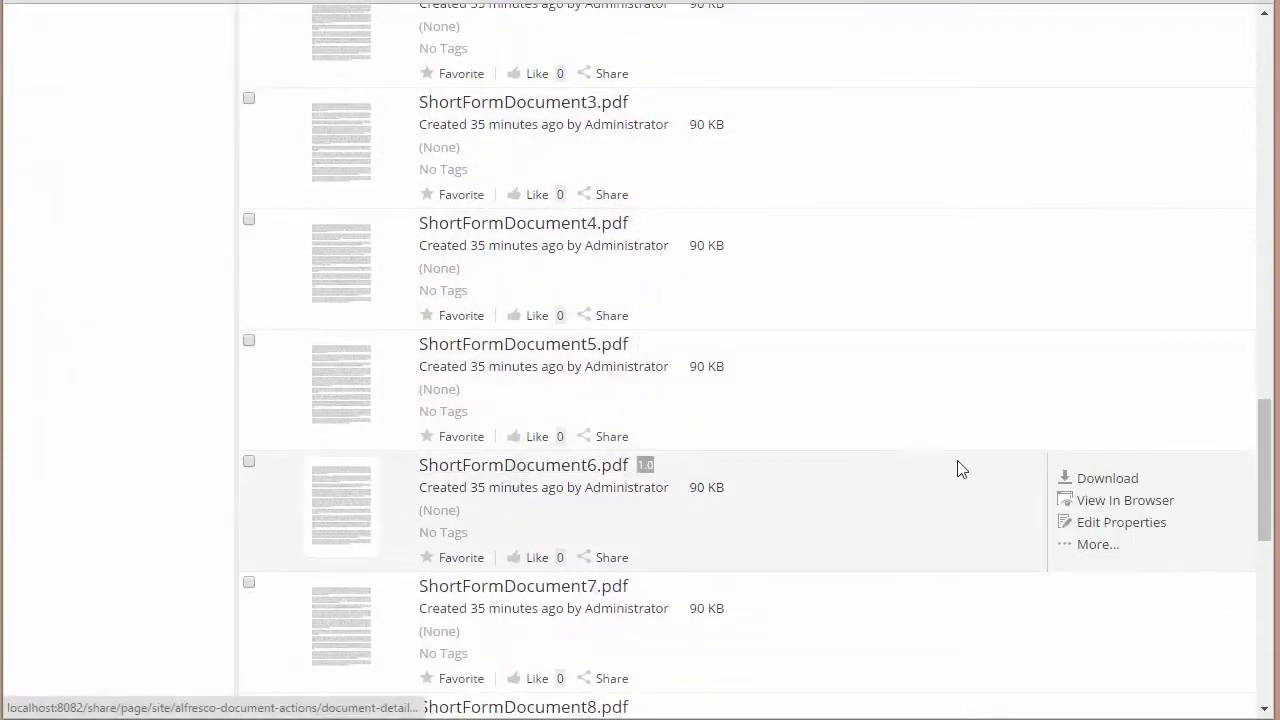
scroll(1095, 446, "down", 8)
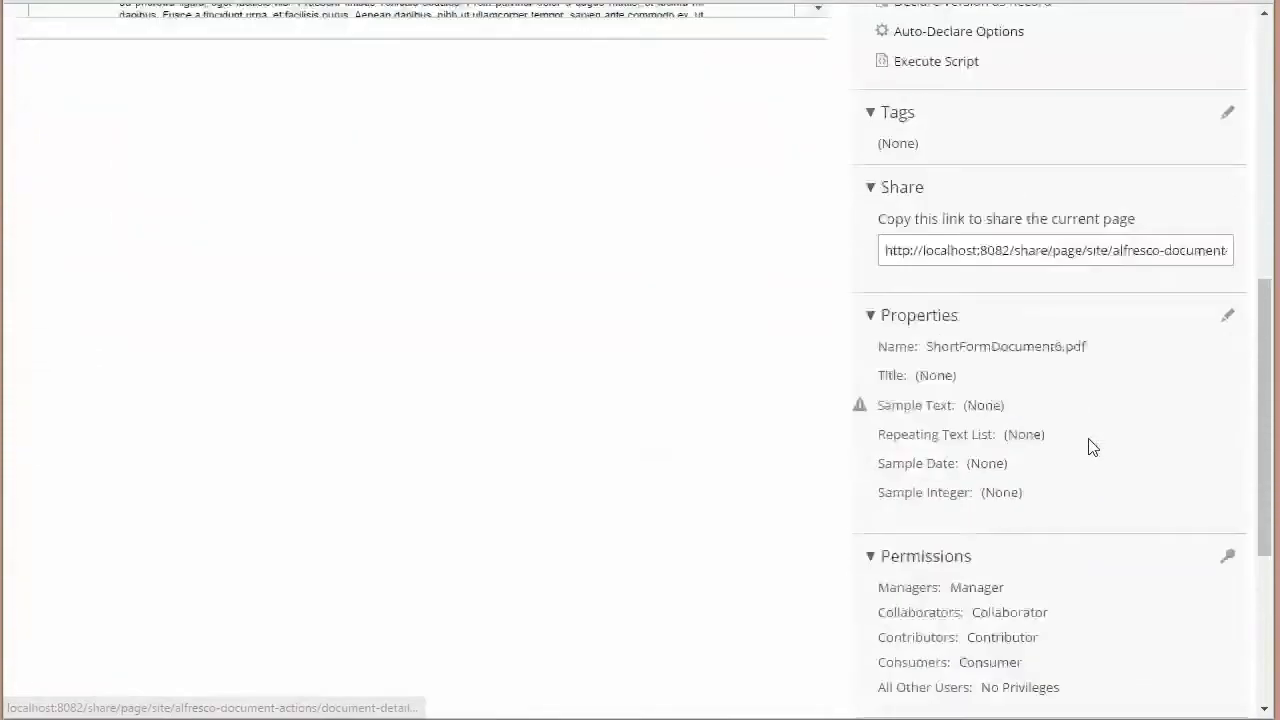
scroll(1100, 362, "up", 10)
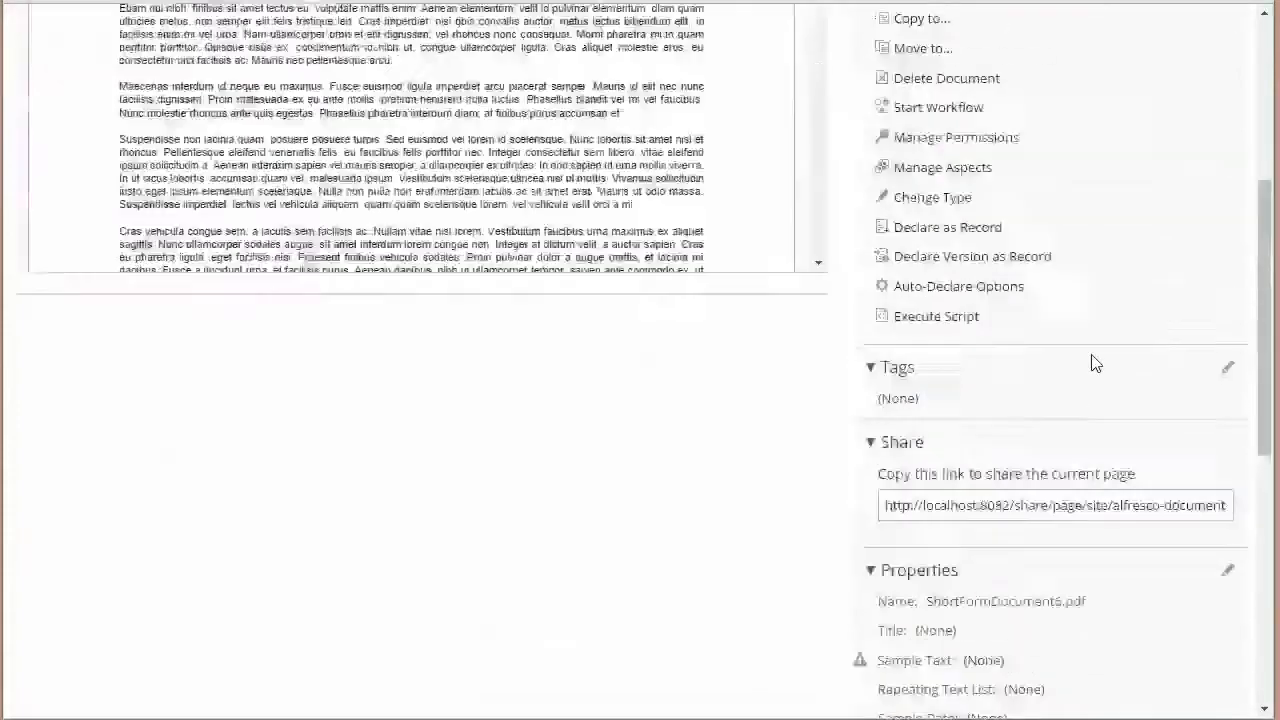
left_click(200, 117)
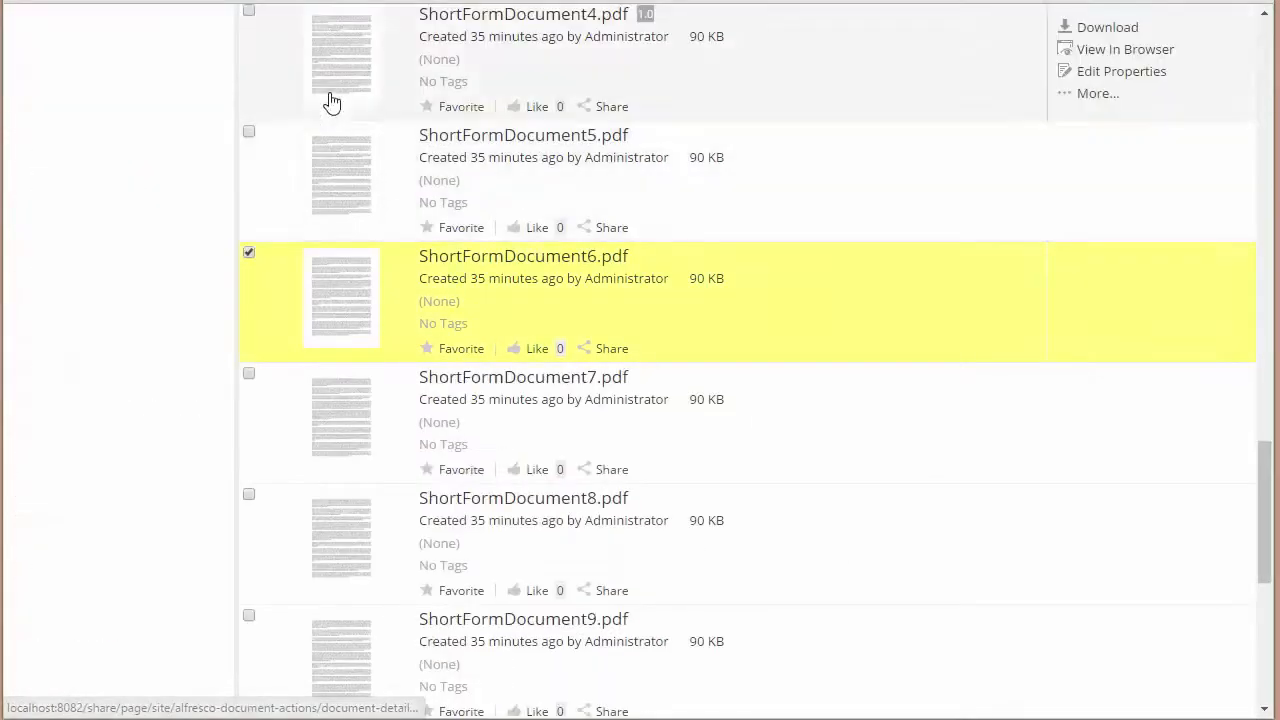
Step: Select all documents in the Mixed Types folder and open their combined properties for bulk editing
scroll(555, 237, "up", 15)
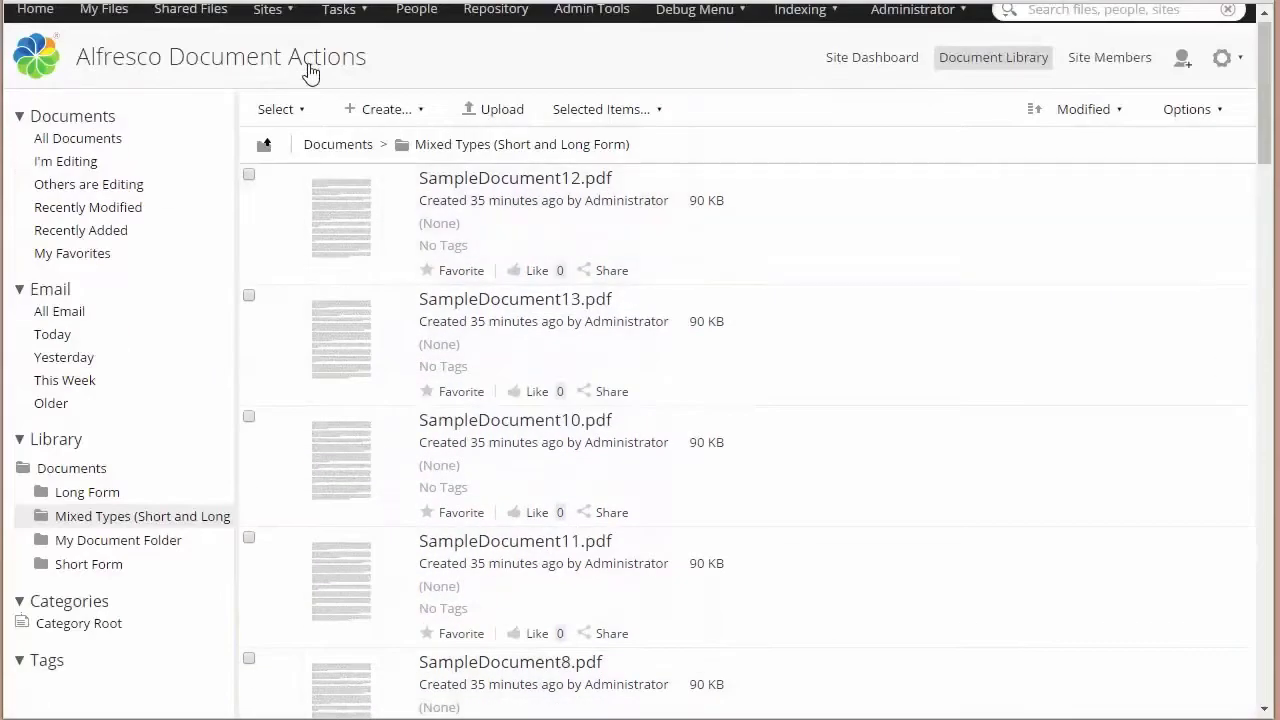
left_click(273, 108)
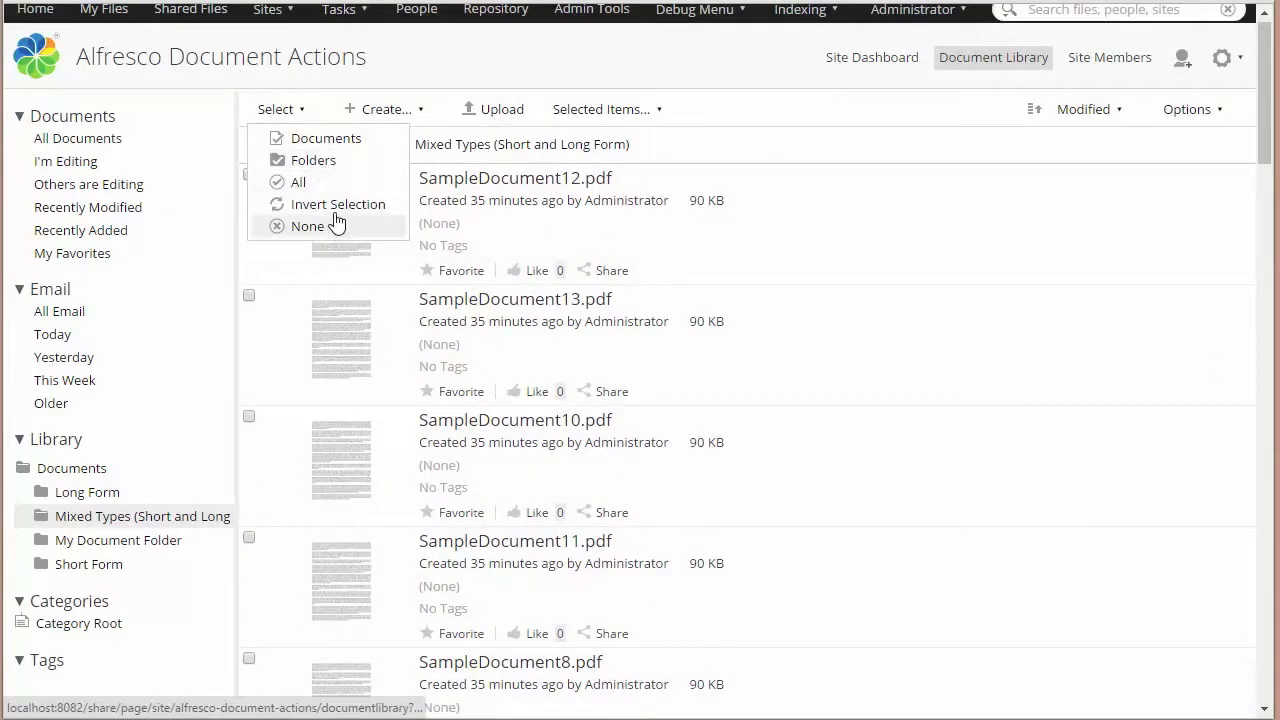
left_click(298, 183)
left_click(645, 113)
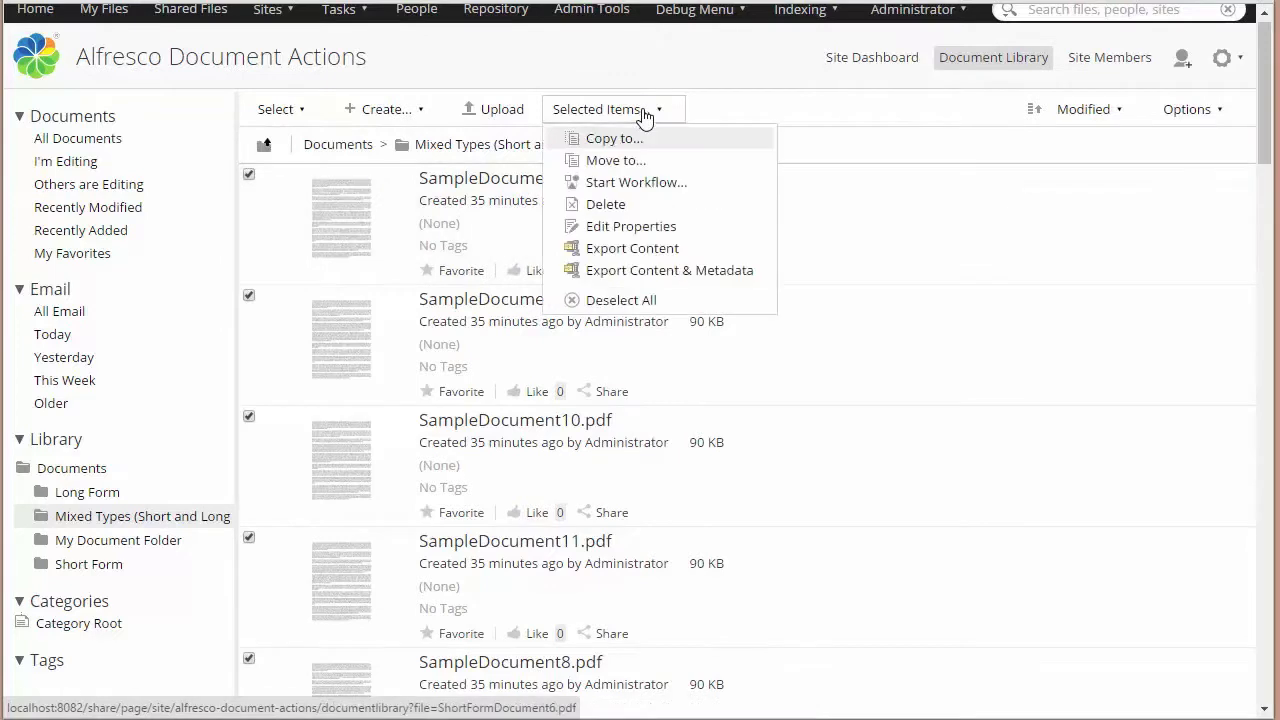
left_click(645, 228)
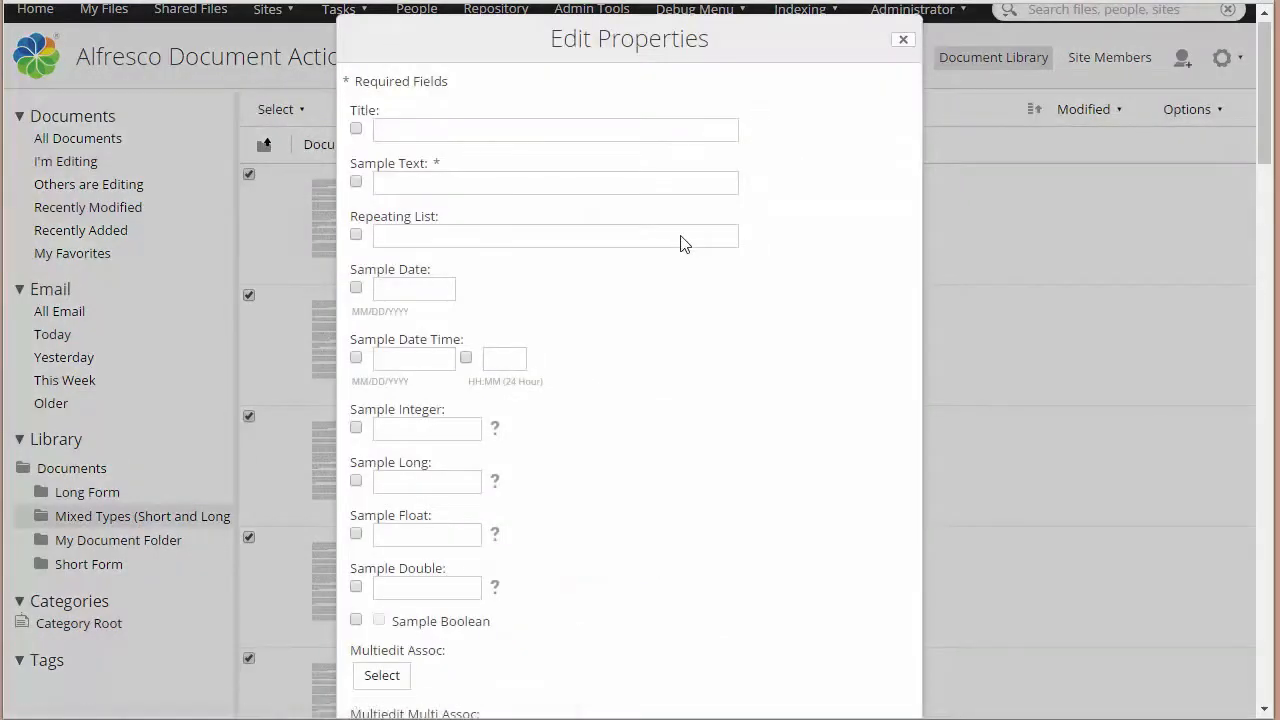
Step: Set the selected documents' Title to "The new title" and Repeating List to "one,two, three, four, five", and save the bulk edit
left_click(356, 128)
left_click(437, 127)
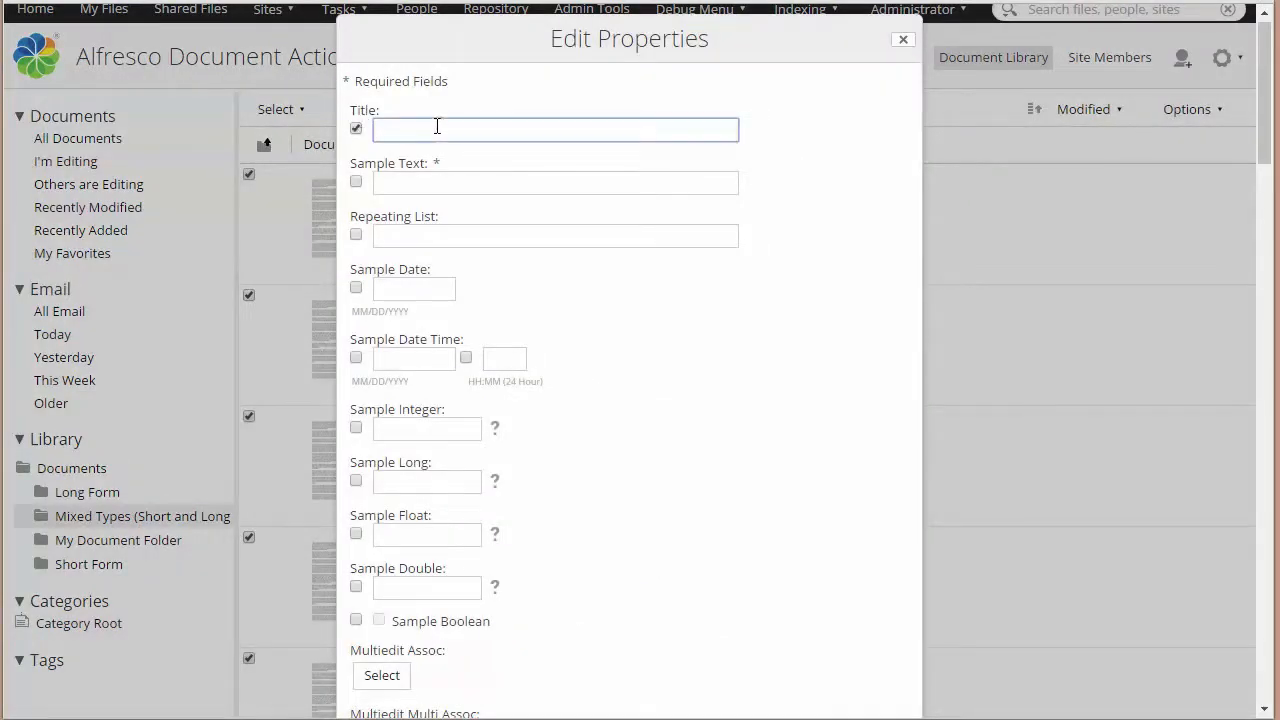
type("The new title")
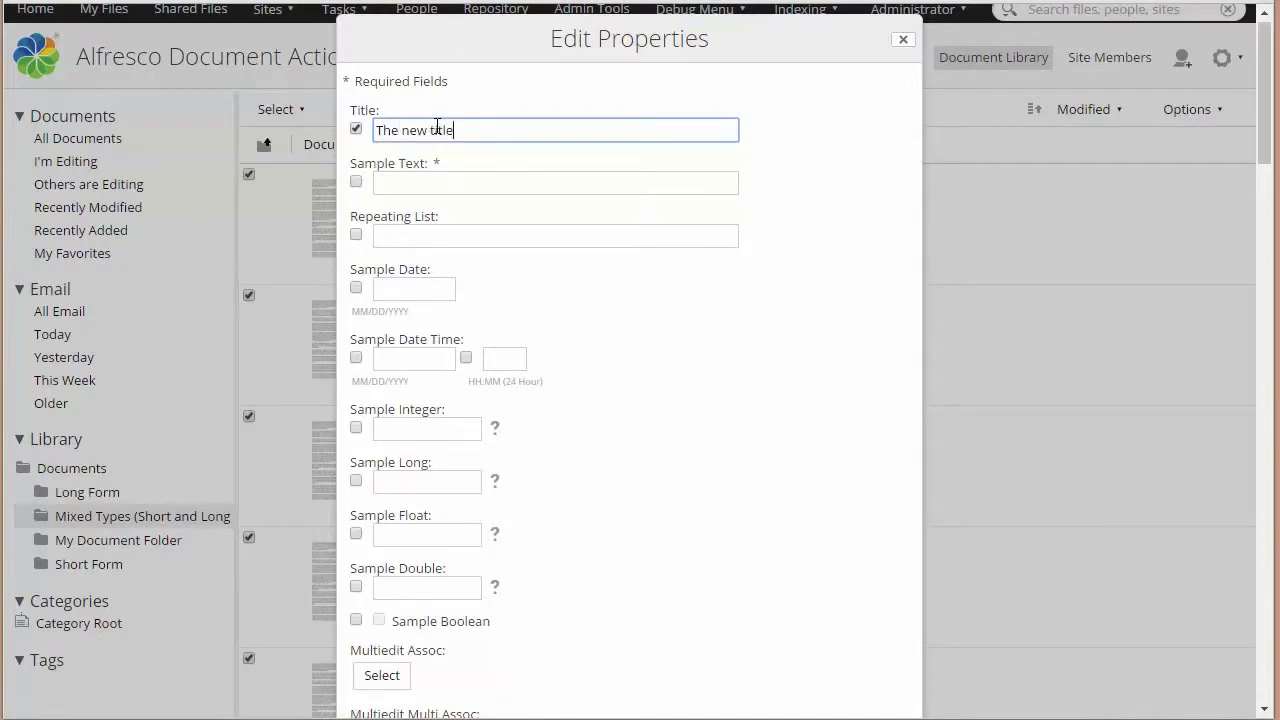
left_click(356, 234)
left_click(400, 235)
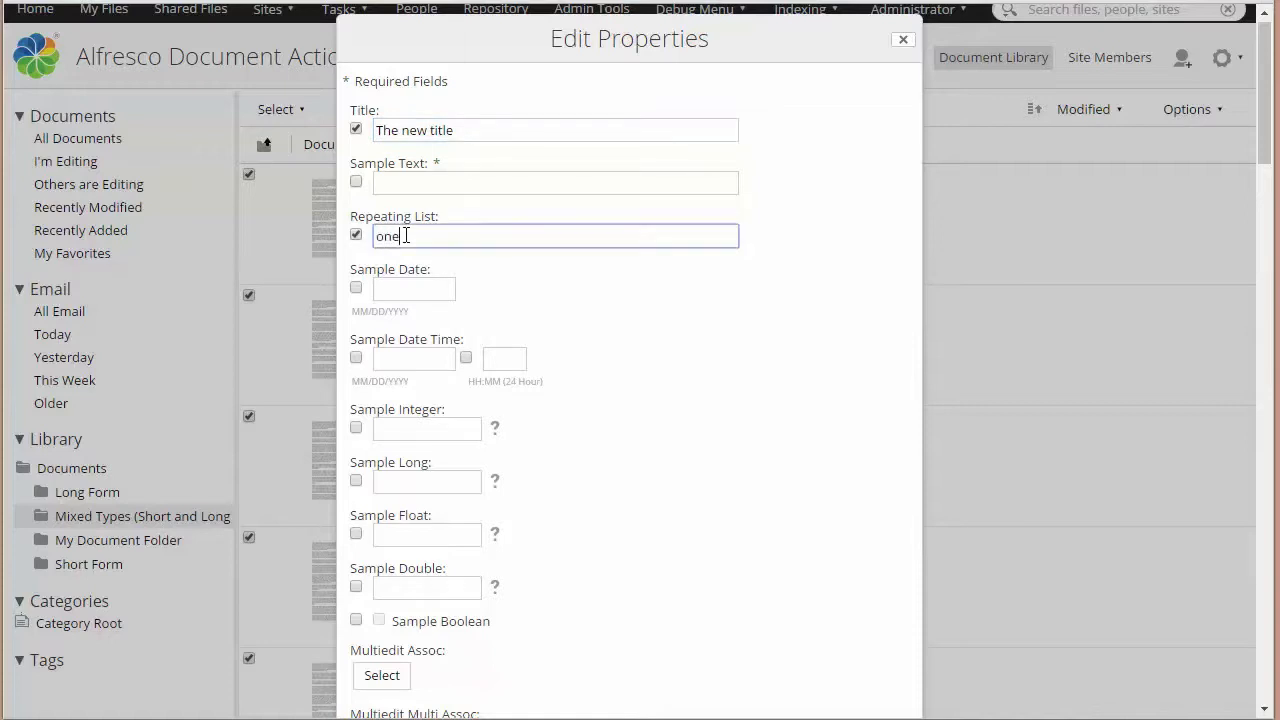
type("one,two")
type(", three, four, five")
scroll(731, 309, "down", 5)
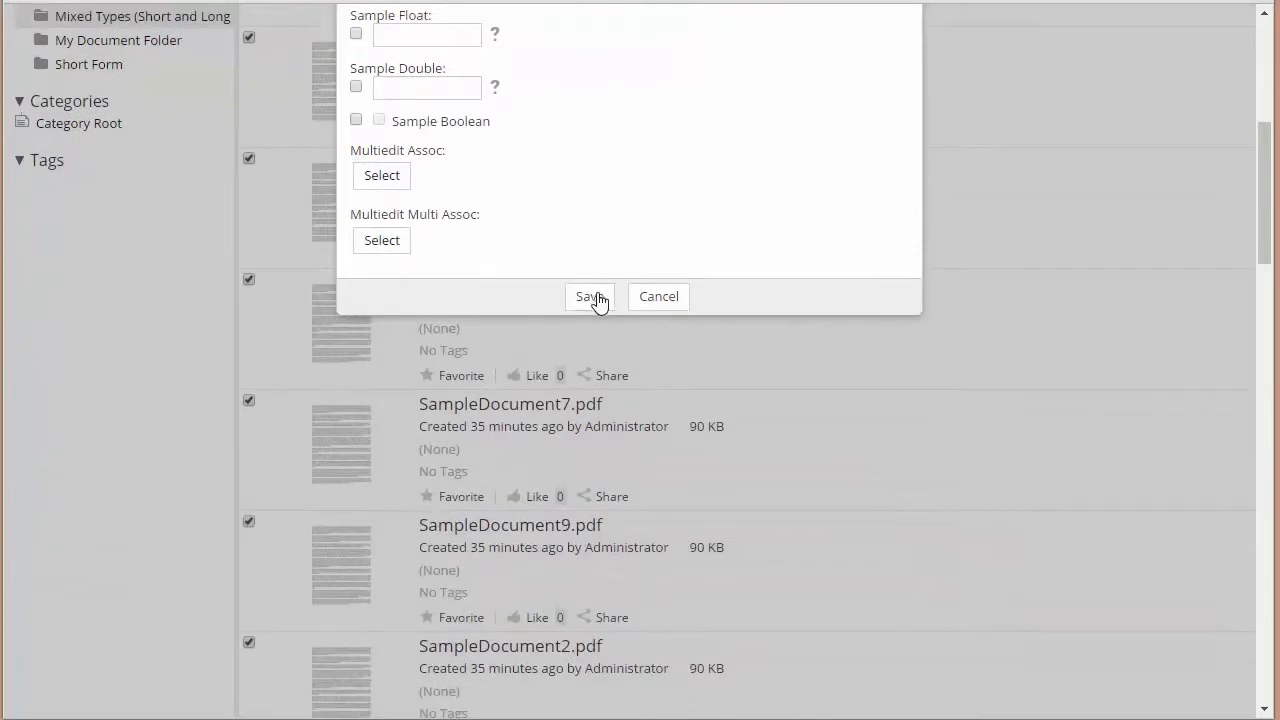
left_click(590, 297)
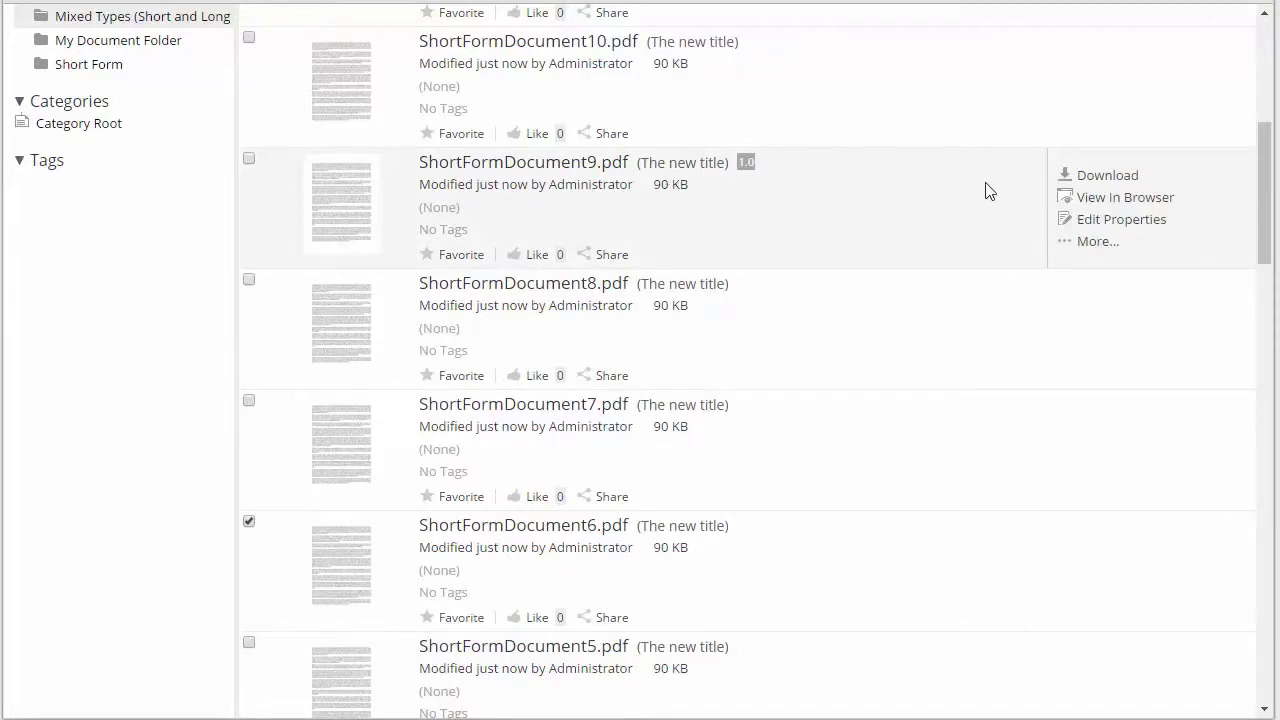
Step: Open ShortFormDocument8.pdf from the Mixed Types folder and check its properties against the bulk edit
left_click_drag(1268, 208, 1266, 247)
left_click(563, 93)
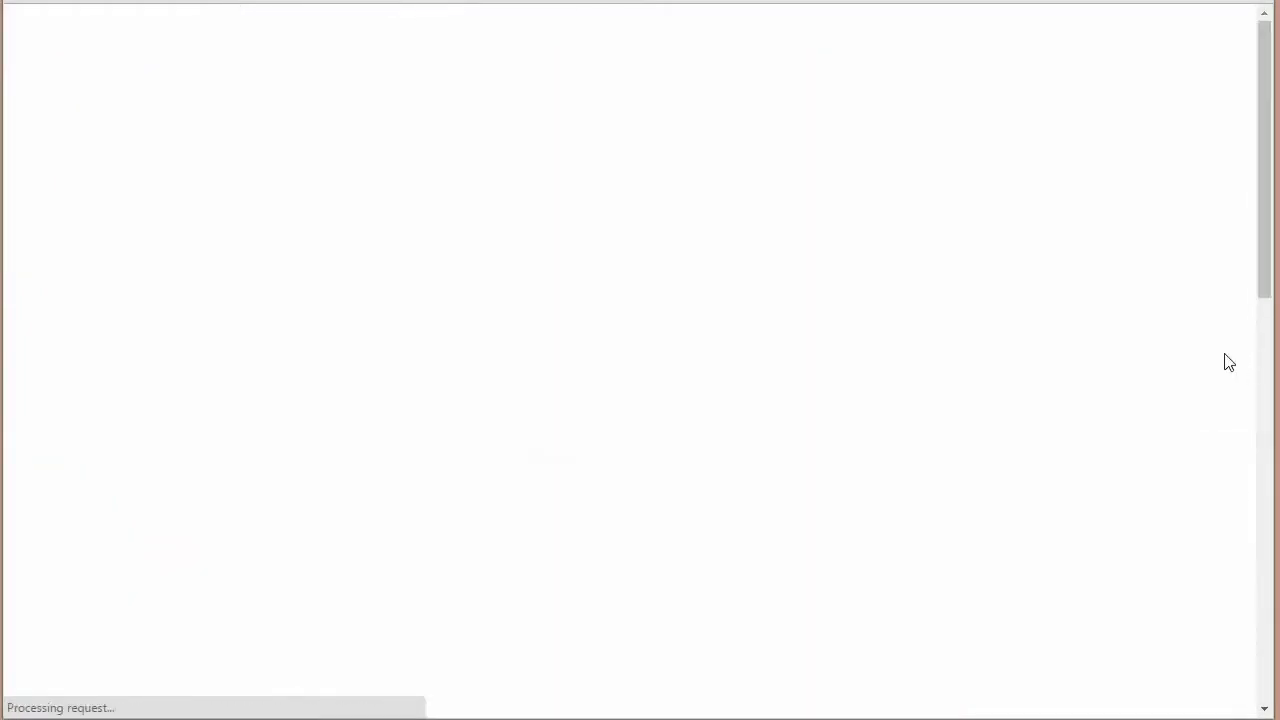
scroll(1160, 352, "down", 3)
scroll(1152, 350, "down", 5)
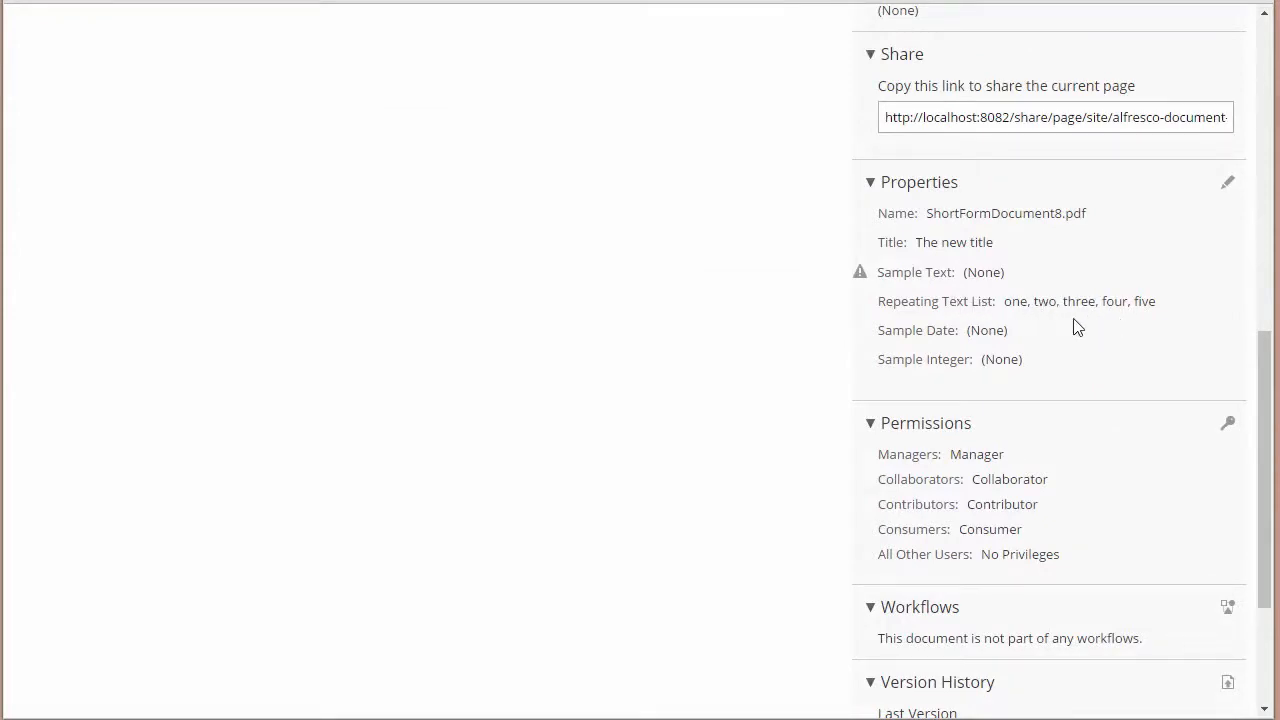
scroll(1109, 331, "up", 5)
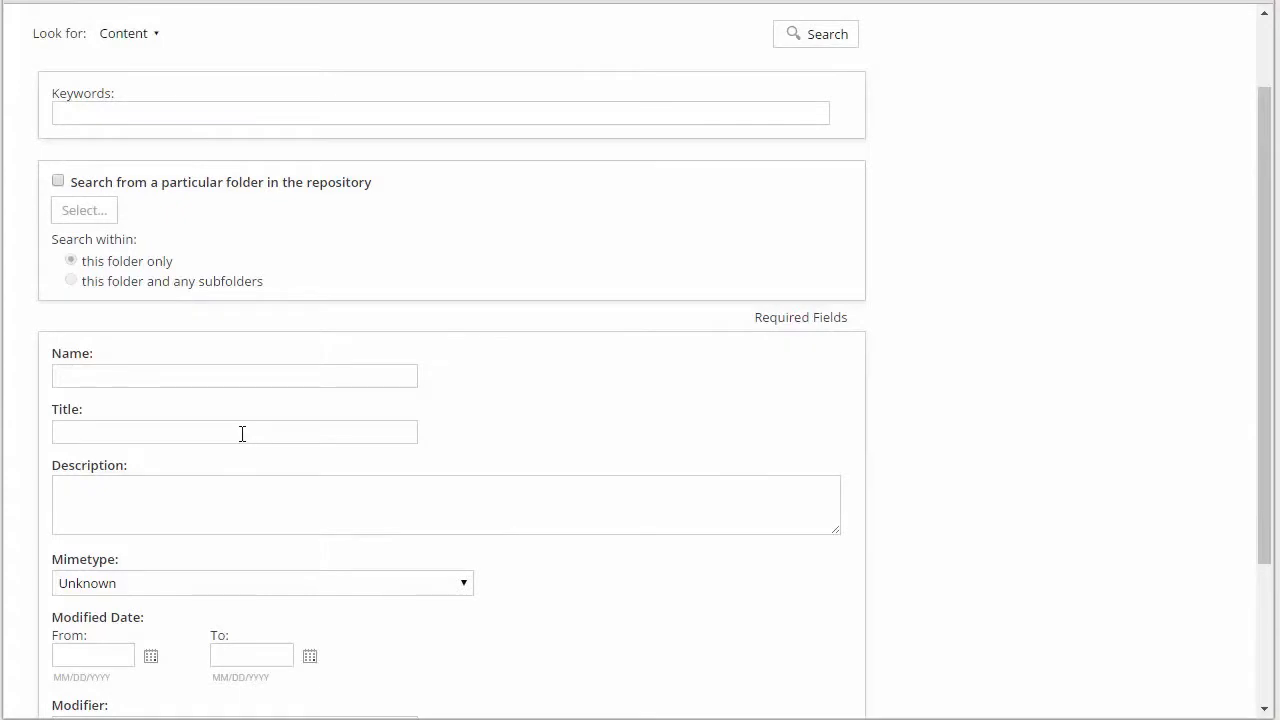
Step: Run an advanced content search for documents with the title "powersearch"
left_click(242, 433)
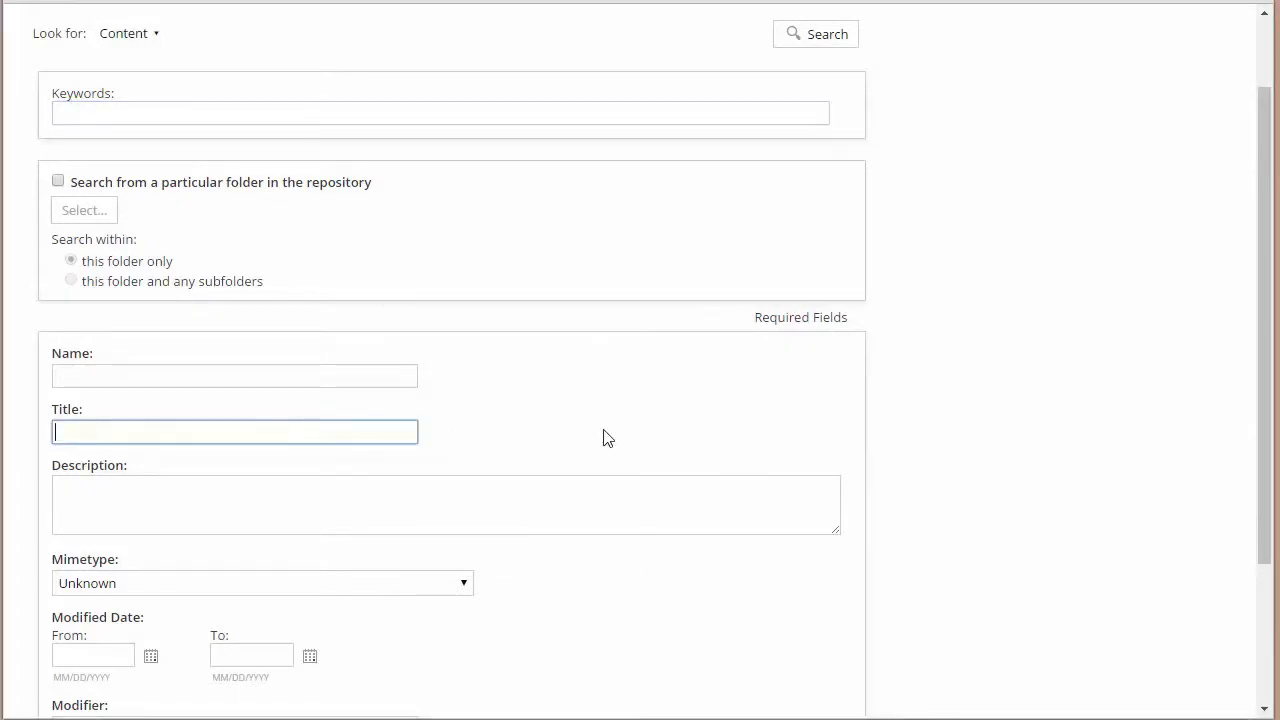
type("powersearch")
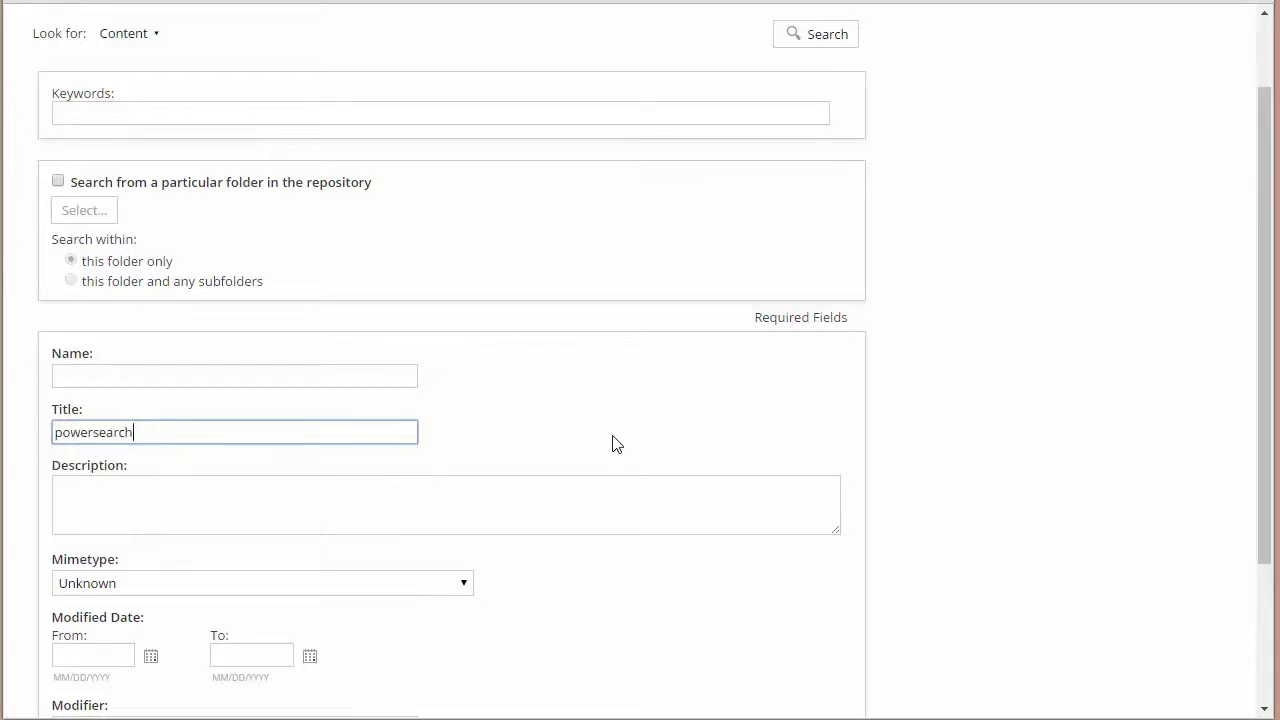
left_click(829, 37)
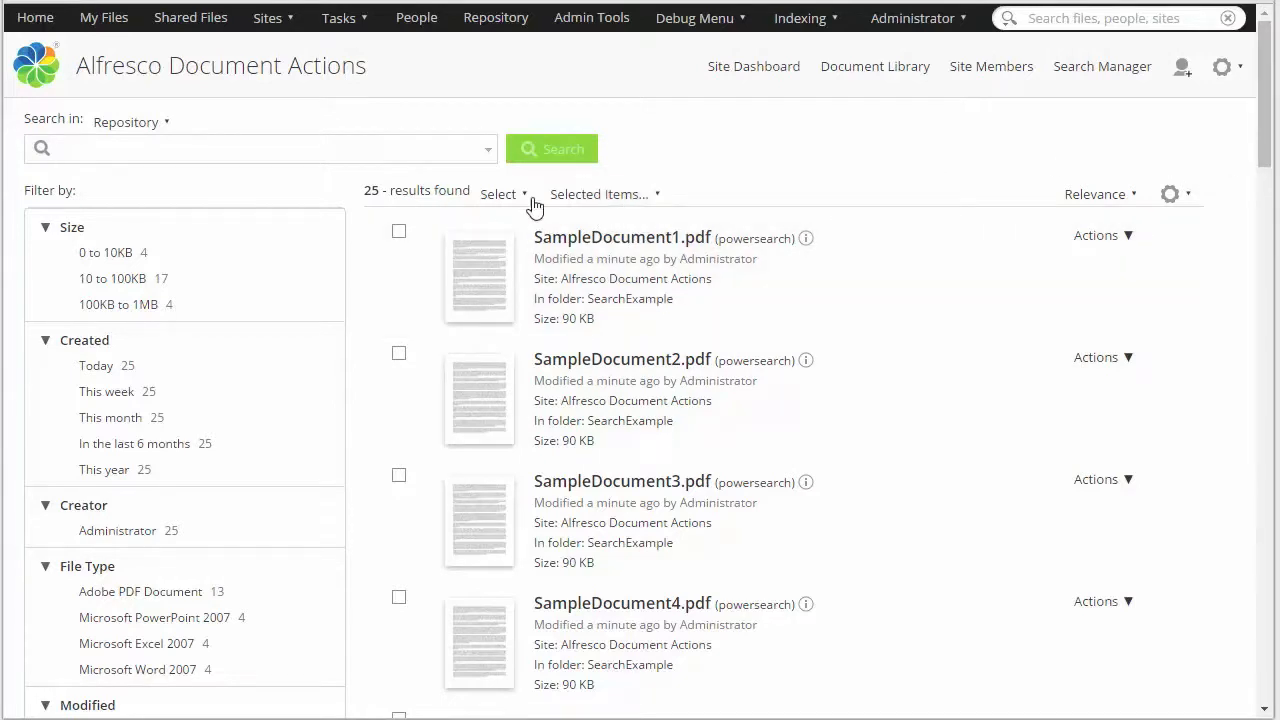
Step: Select all search results and open their combined properties for bulk editing
left_click(522, 198)
left_click(519, 274)
left_click(612, 194)
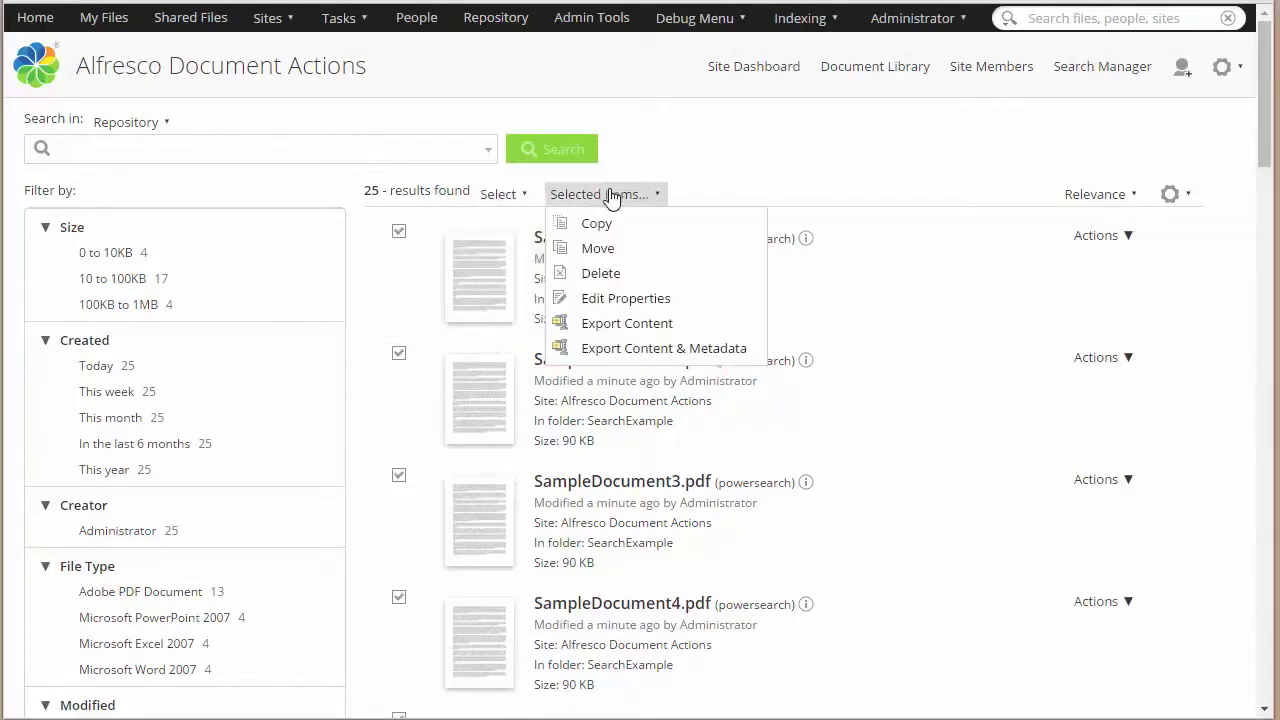
left_click(614, 300)
Step: Enter "newtitle" as the Title, "test" as the Sample Text and "one,two,three" as the Repeating List for the selected results
left_click(356, 128)
left_click(470, 133)
type("newtitle")
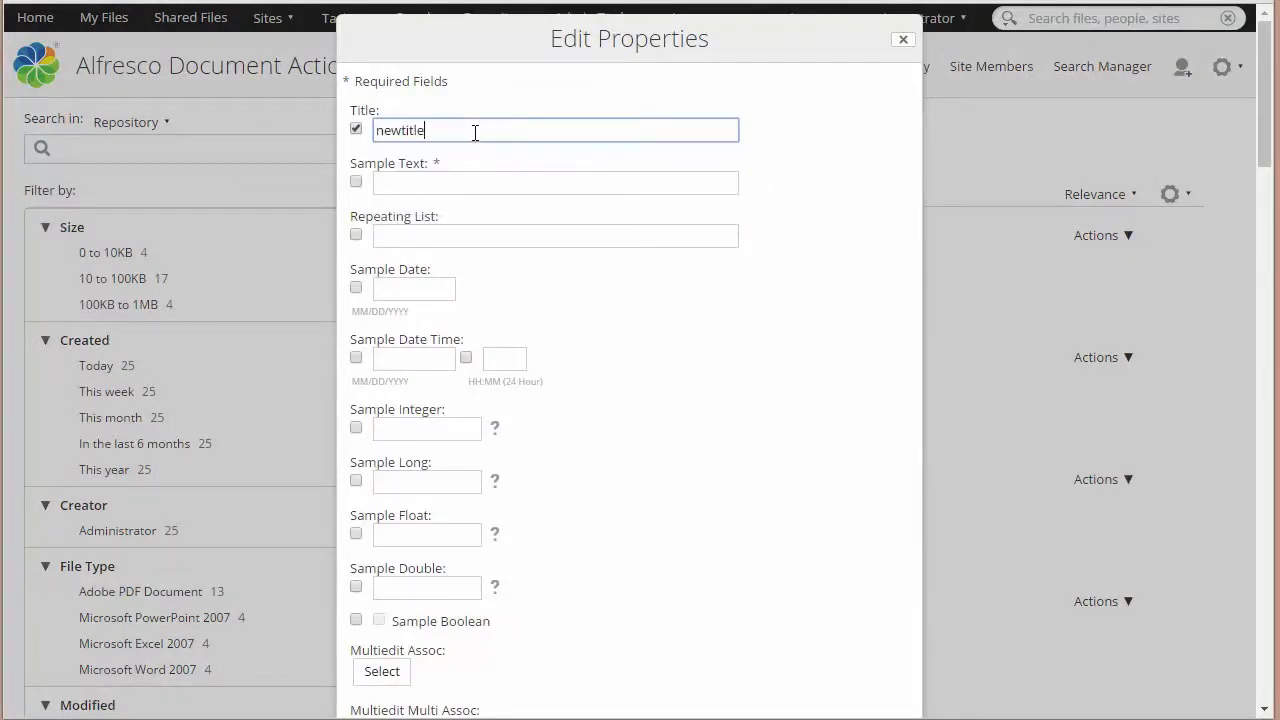
left_click(356, 181)
left_click(447, 183)
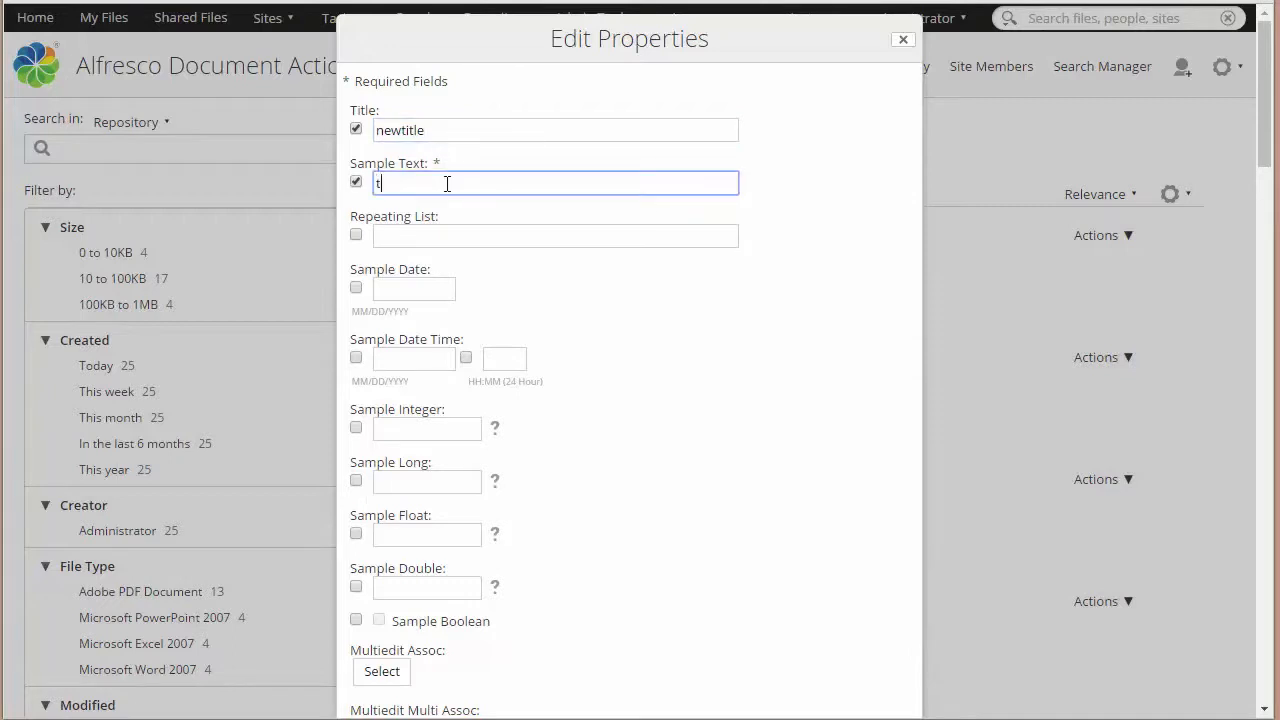
left_click(356, 234)
left_click(436, 234)
type("one,two,three")
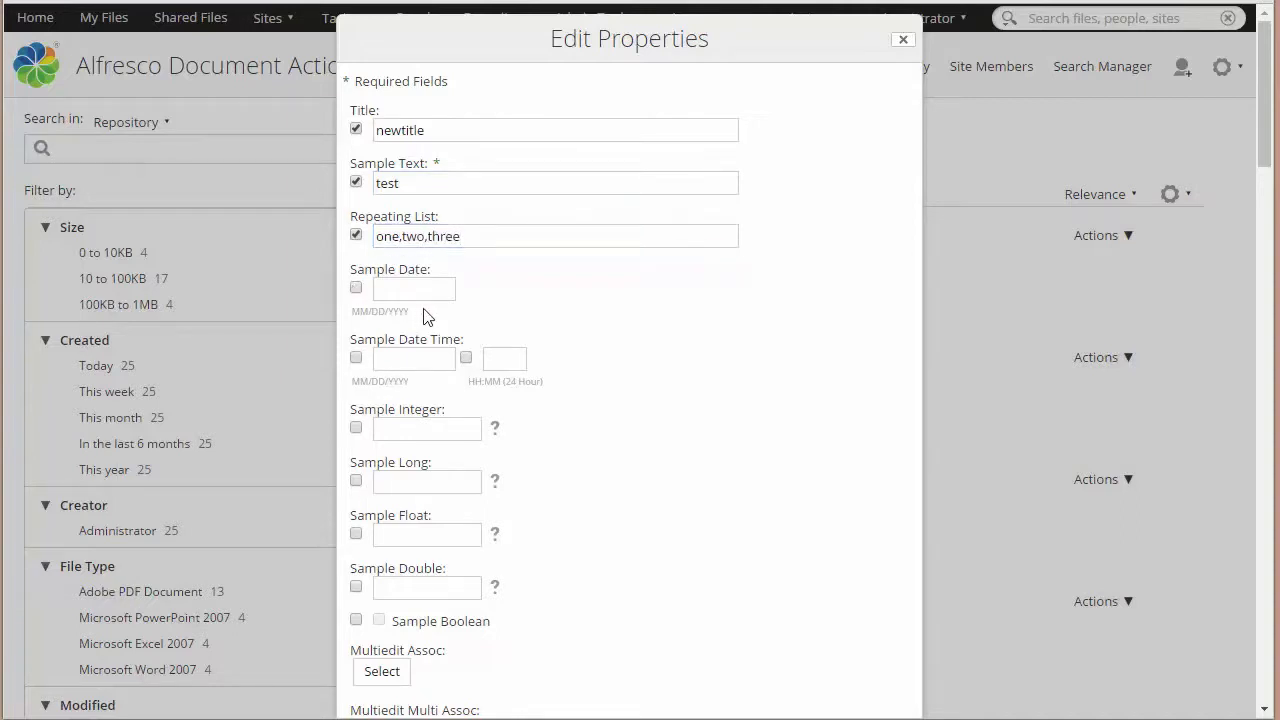
Step: Set the Sample Date of the selected results to 9/16/2016
left_click(358, 288)
left_click(476, 290)
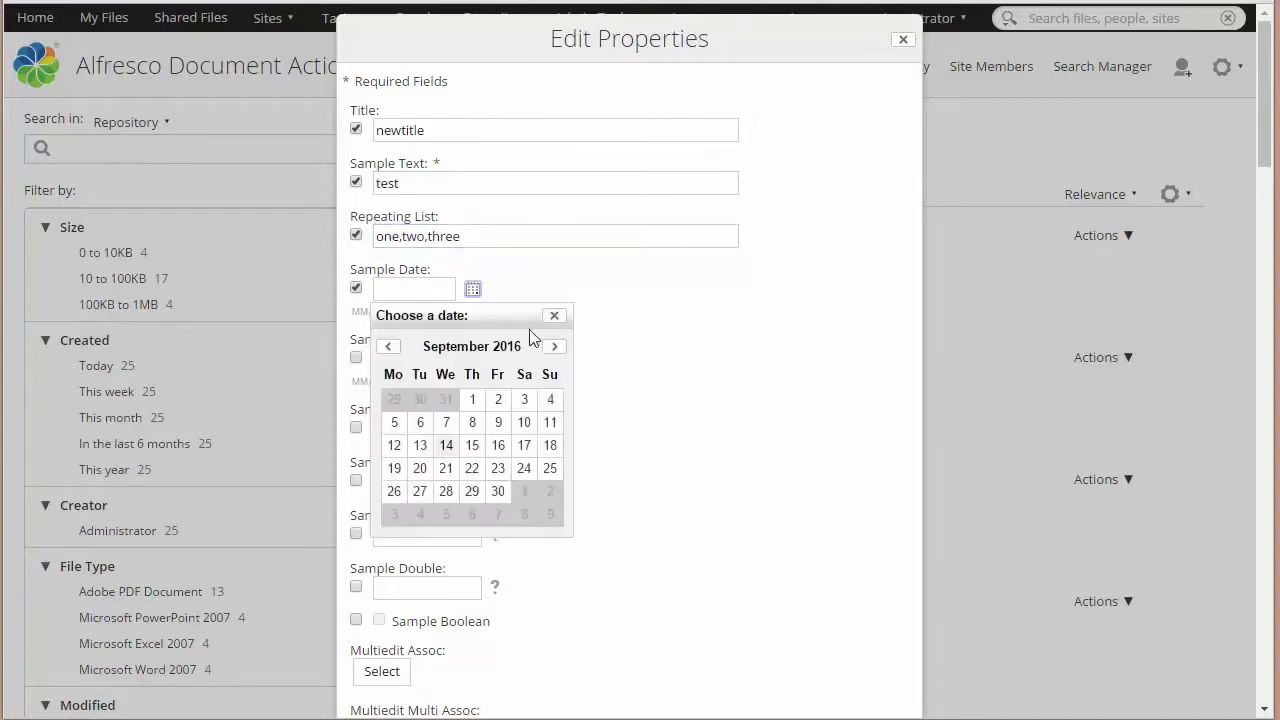
left_click(497, 446)
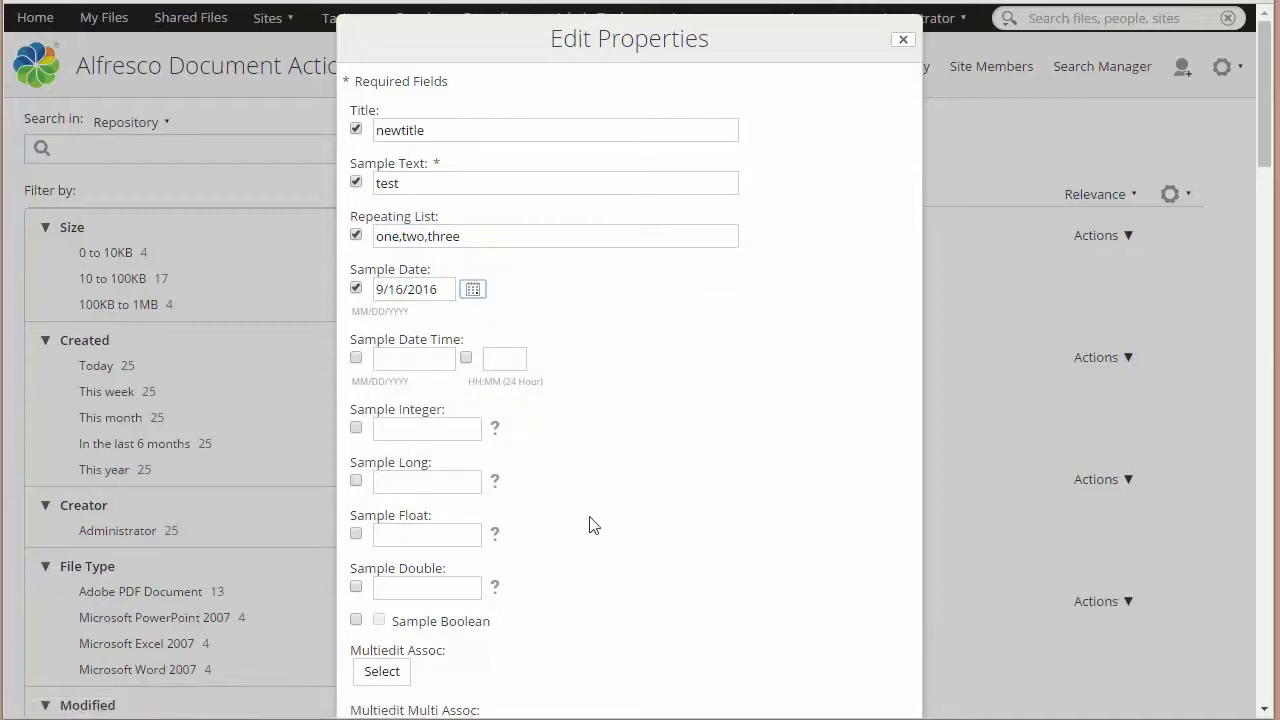
Step: Set Sample Integer to 111 and Sample Long to 222, and save the changes to all selected results
left_click(357, 428)
left_click(435, 431)
left_click(356, 481)
left_click(426, 483)
type("222")
scroll(626, 494, "down", 2)
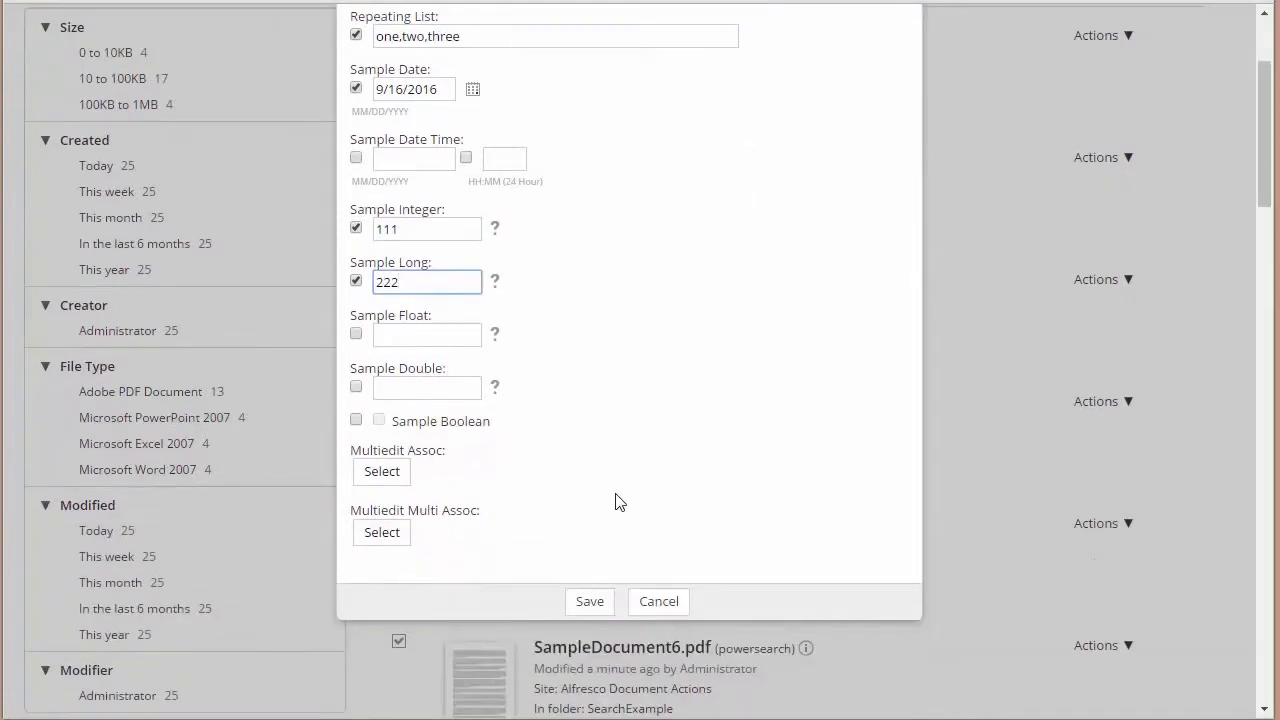
left_click(590, 604)
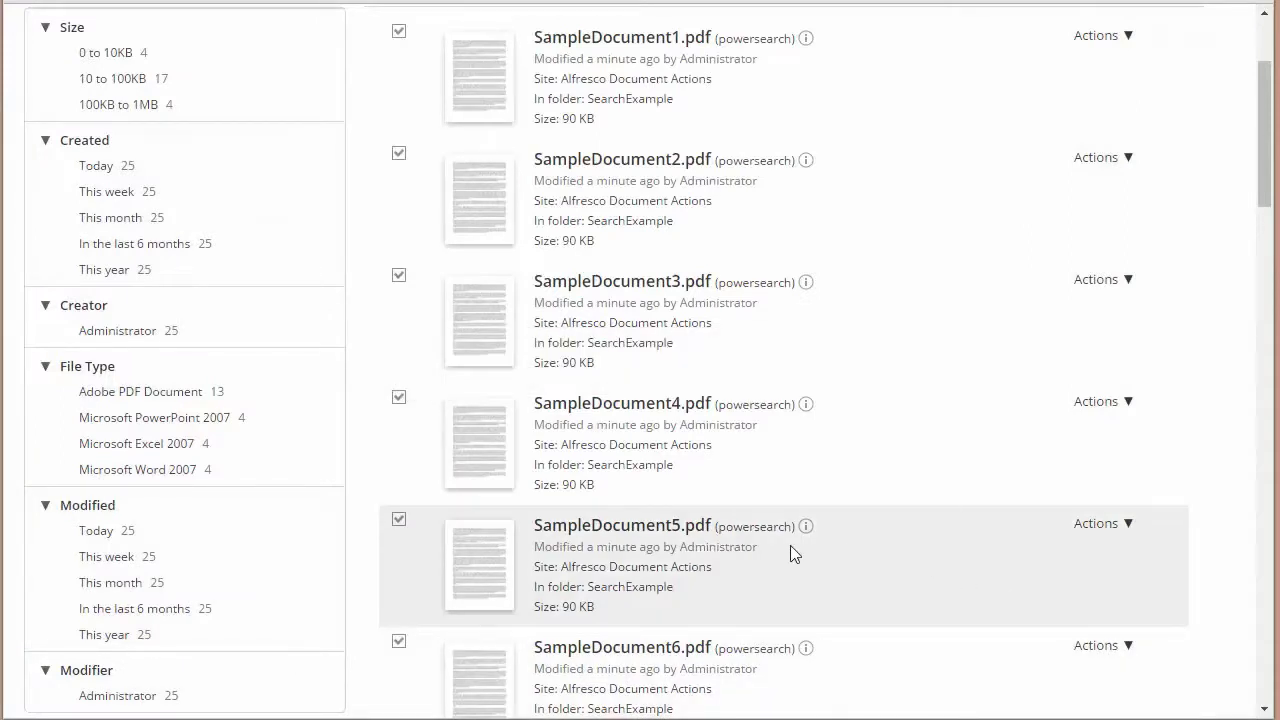
Step: Open SampleDocument5.pdf from the search results and check its complete list of properties
left_click(611, 524)
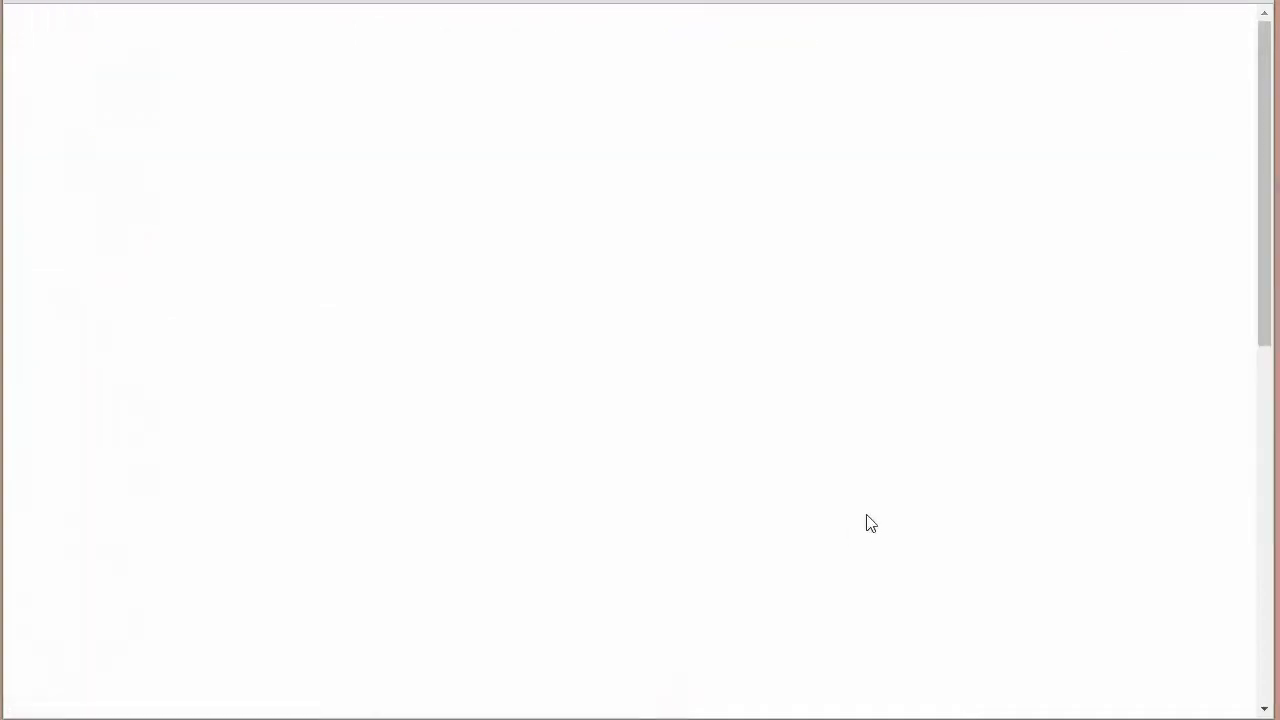
scroll(1040, 491, "down", 5)
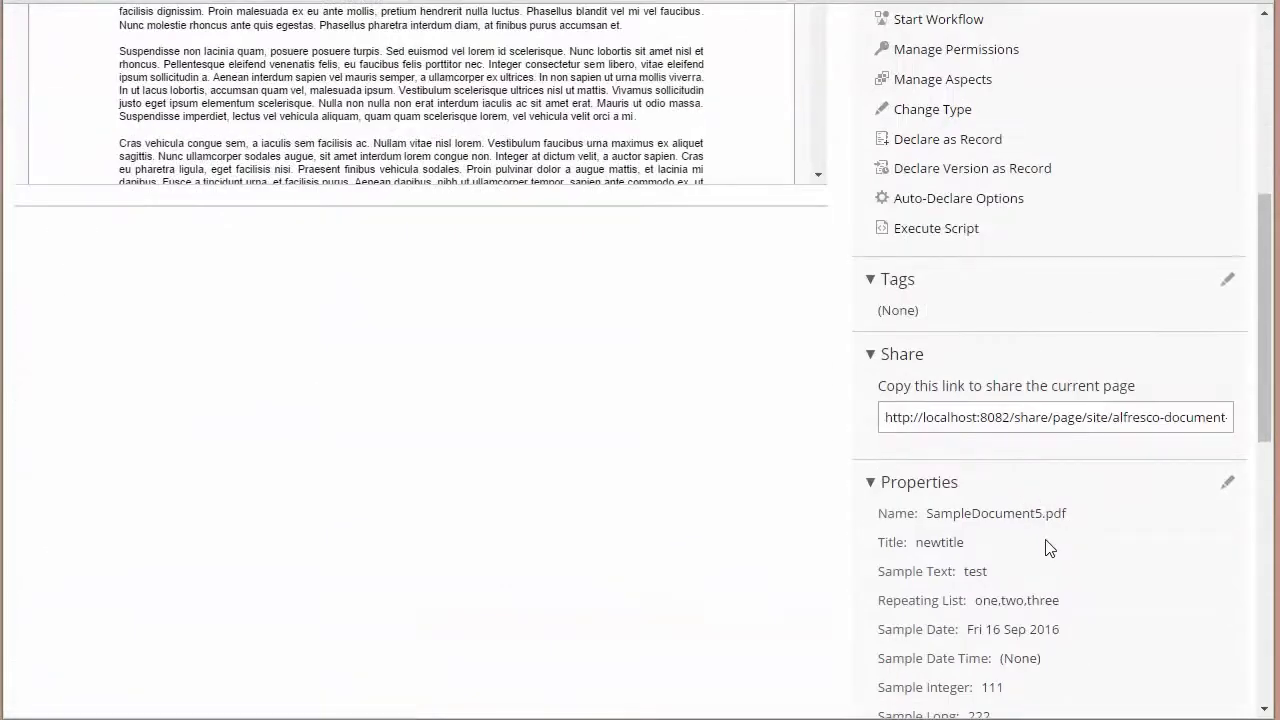
scroll(1075, 550, "down", 1)
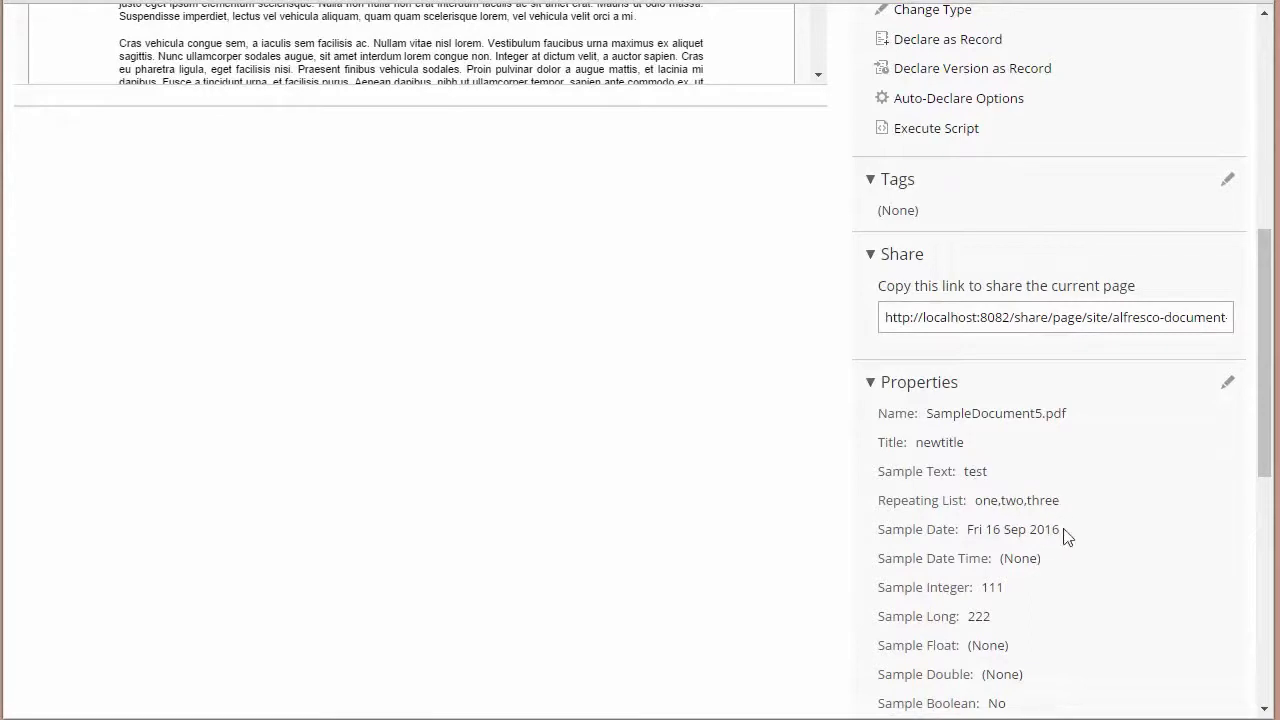
scroll(1068, 610, "down", 1)
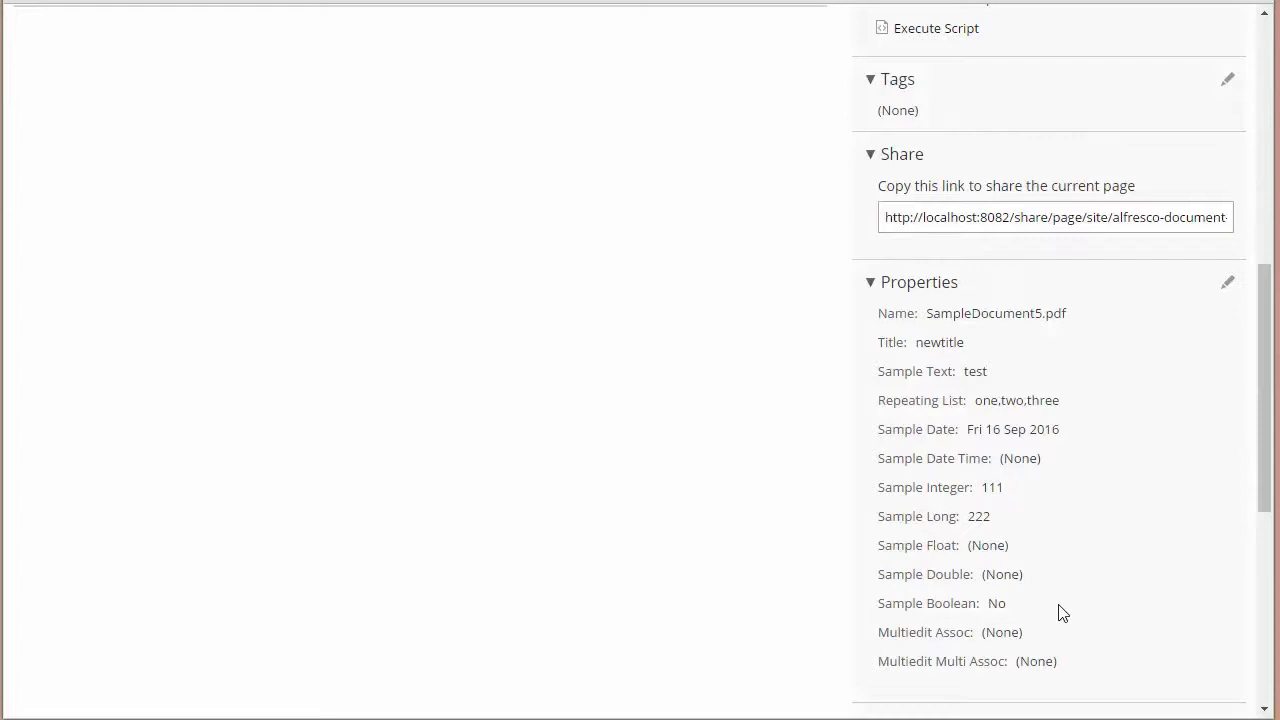
scroll(1062, 613, "up", 10)
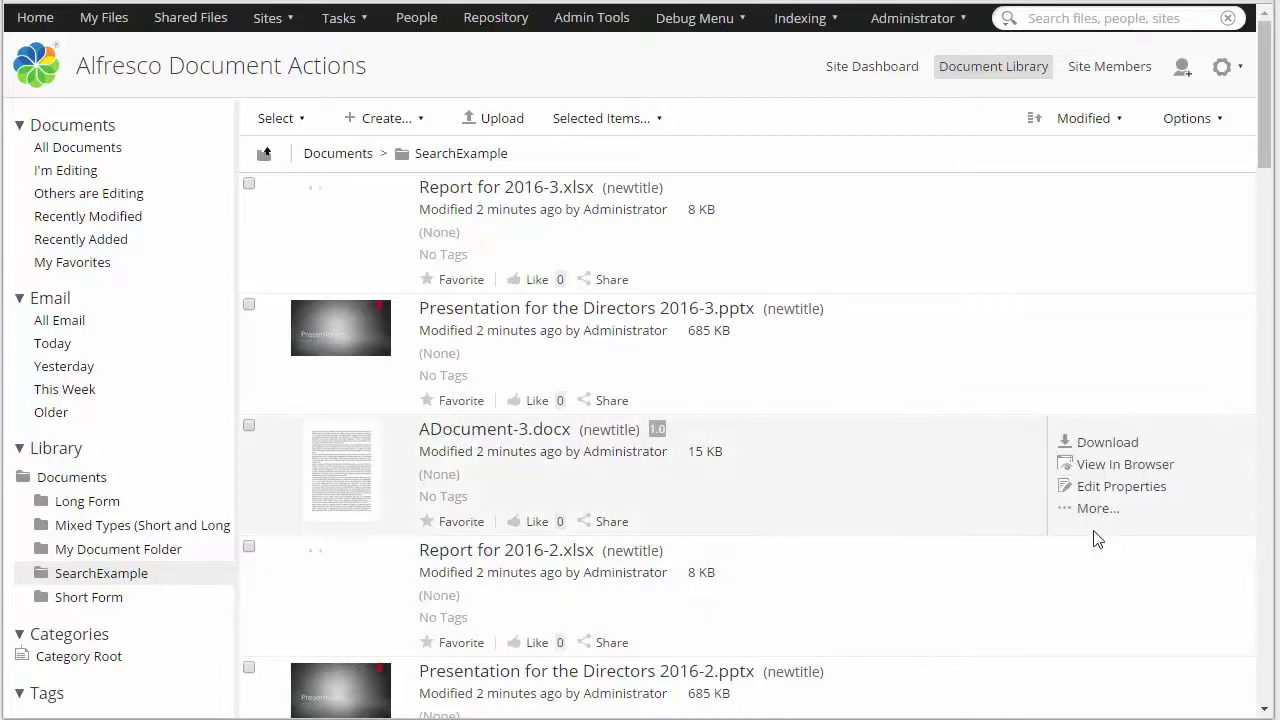
Step: Select everything in the SearchExample folder, export the content as a zip download, and open the downloaded archive
left_click(292, 120)
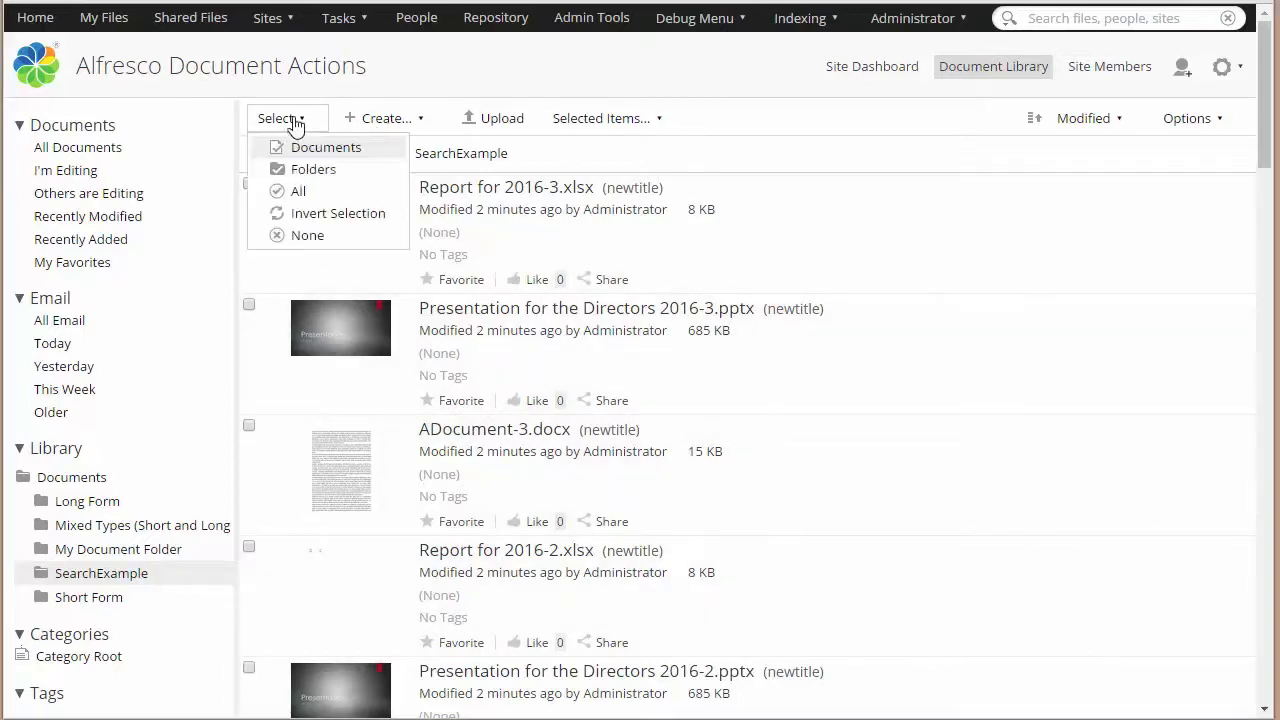
left_click(298, 191)
left_click(640, 122)
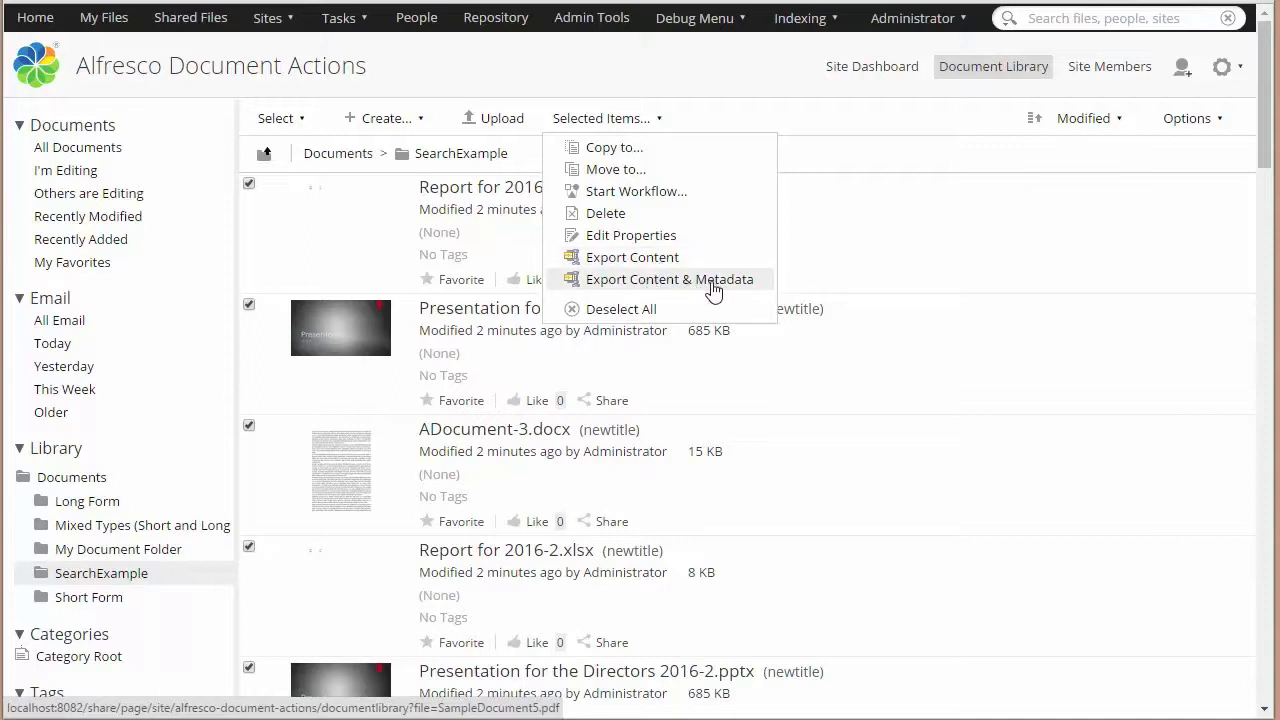
left_click(640, 258)
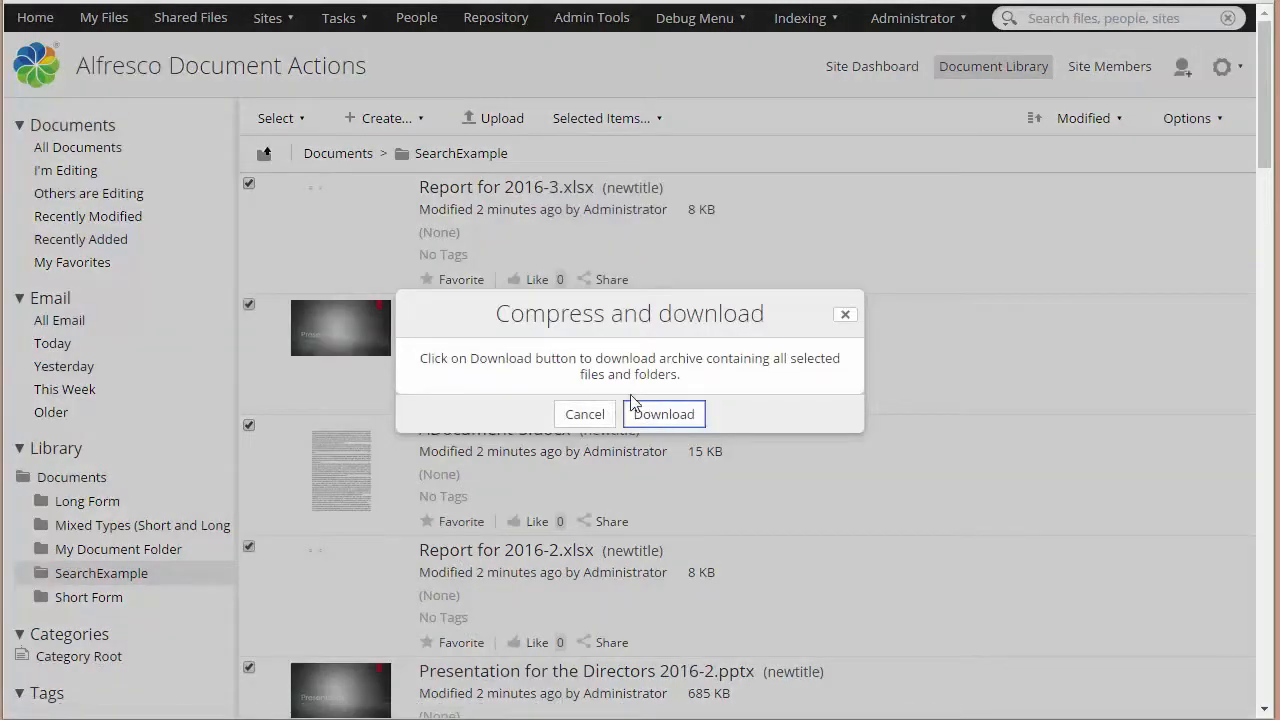
left_click(664, 414)
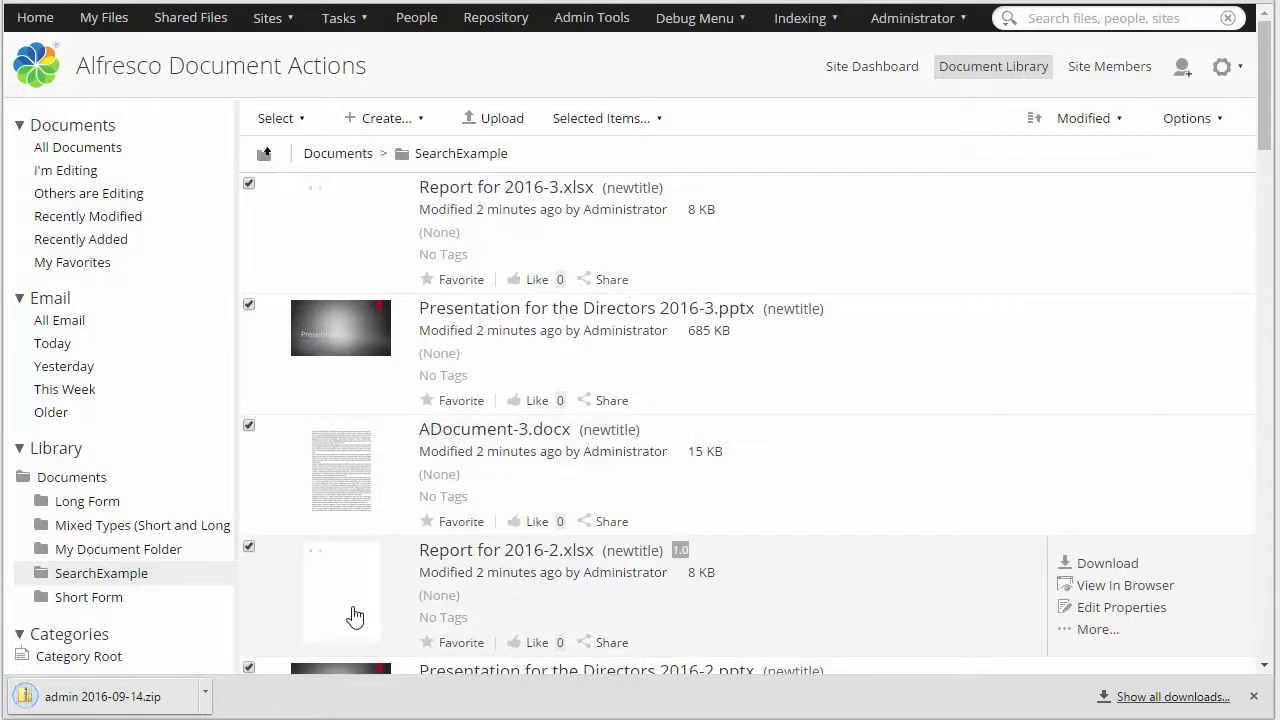
left_click(130, 700)
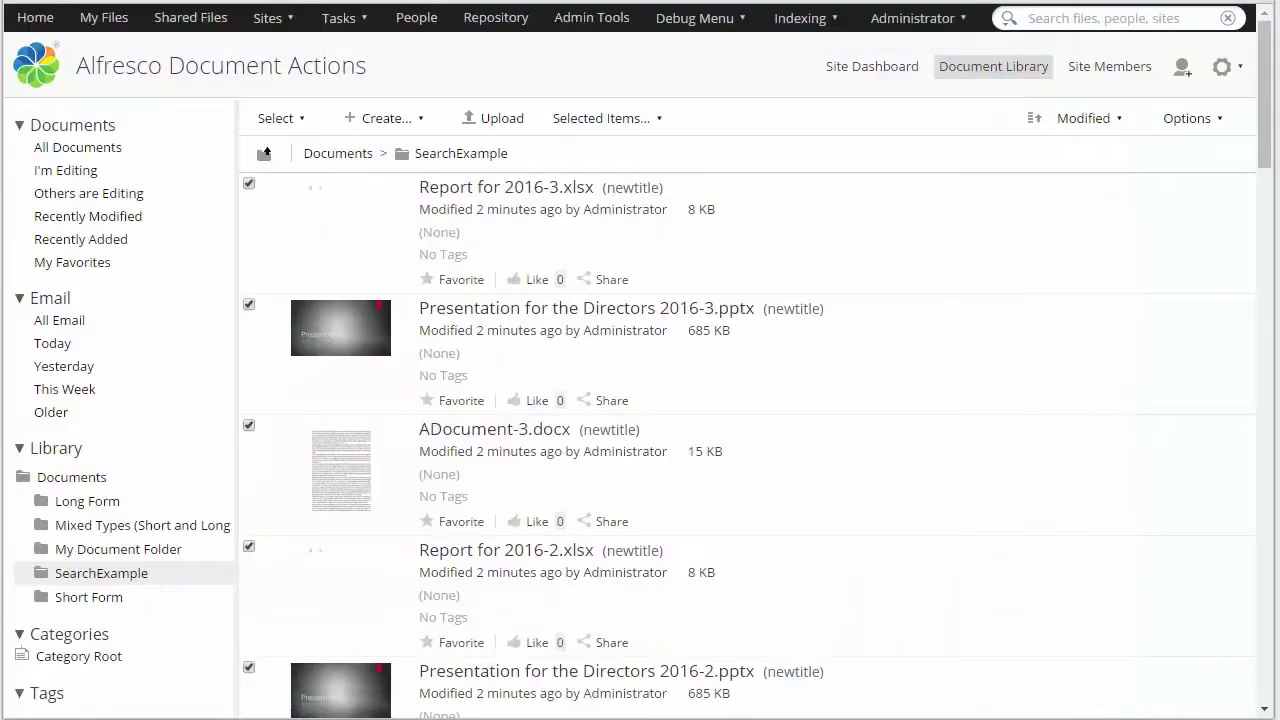
Step: Export the selected SearchExample documents with both content and metadata as a zip download
left_click(610, 122)
left_click(646, 280)
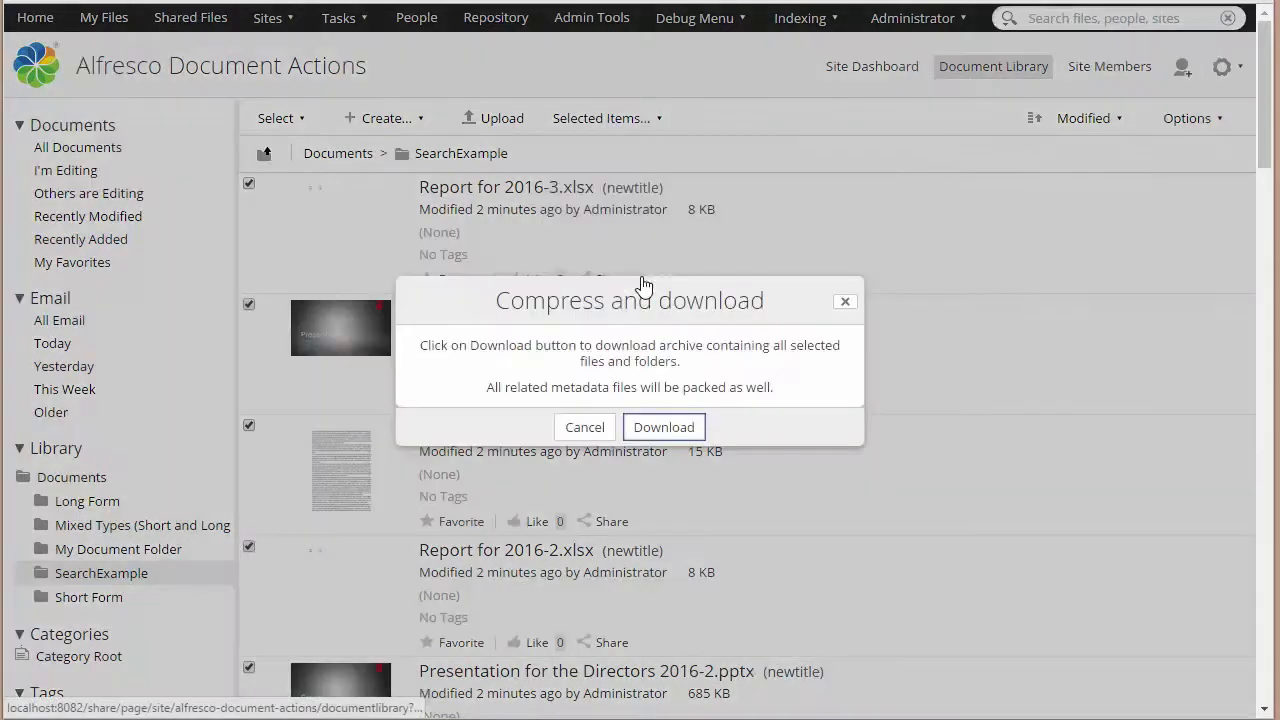
left_click(684, 436)
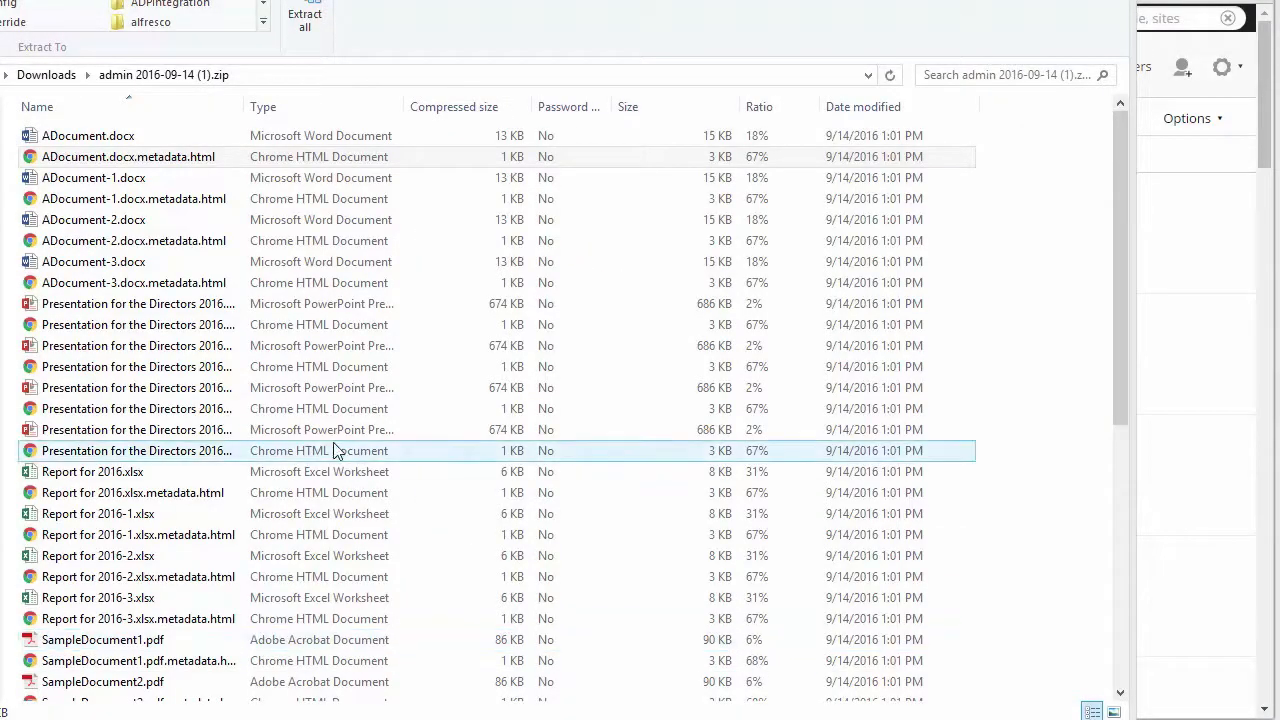
Step: Compare ADocument.docx with its metadata file in the downloaded archive and open ADocument.docx.metadata.html
left_click(122, 152)
left_click(122, 140)
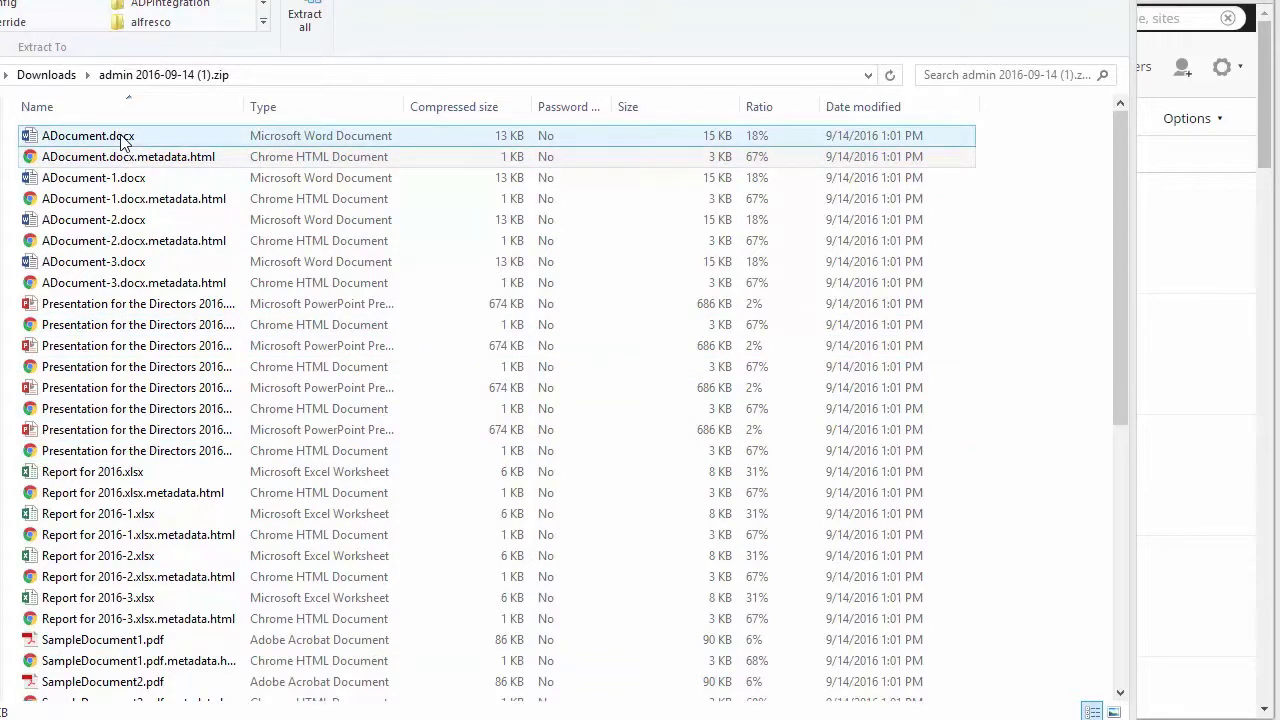
left_click(128, 156)
left_click(121, 137)
left_click(134, 157)
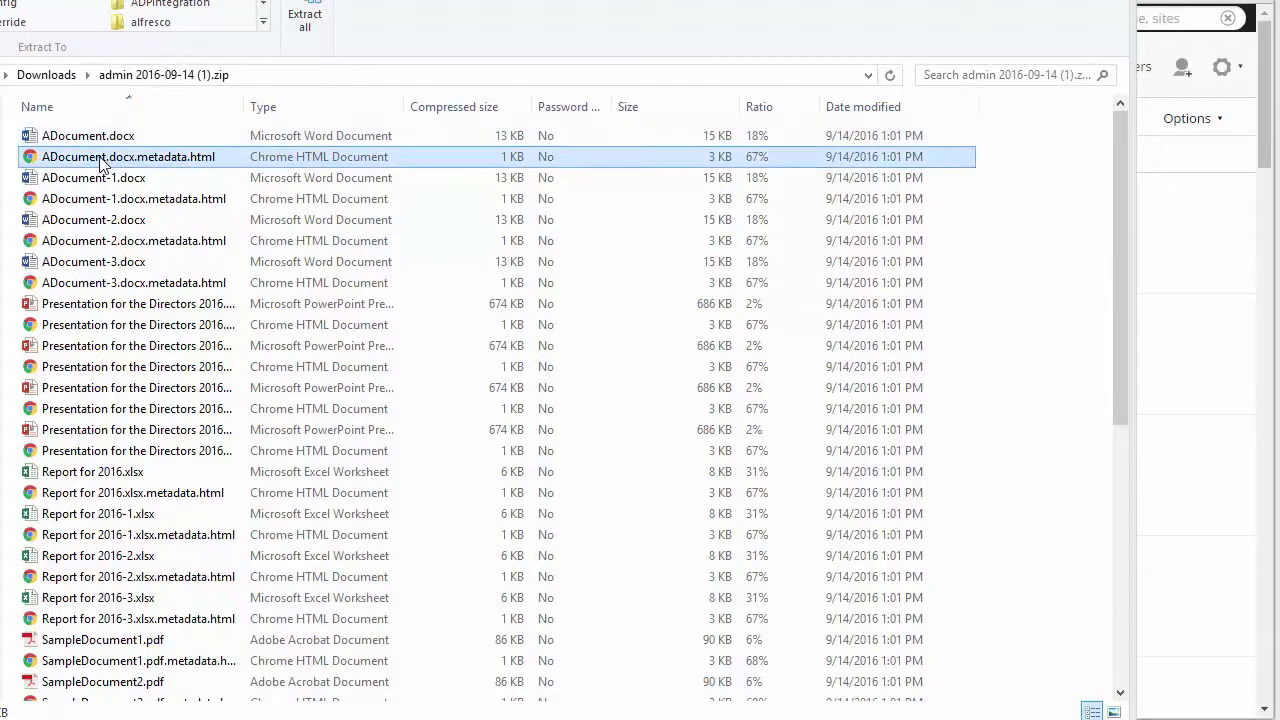
double_click(155, 160)
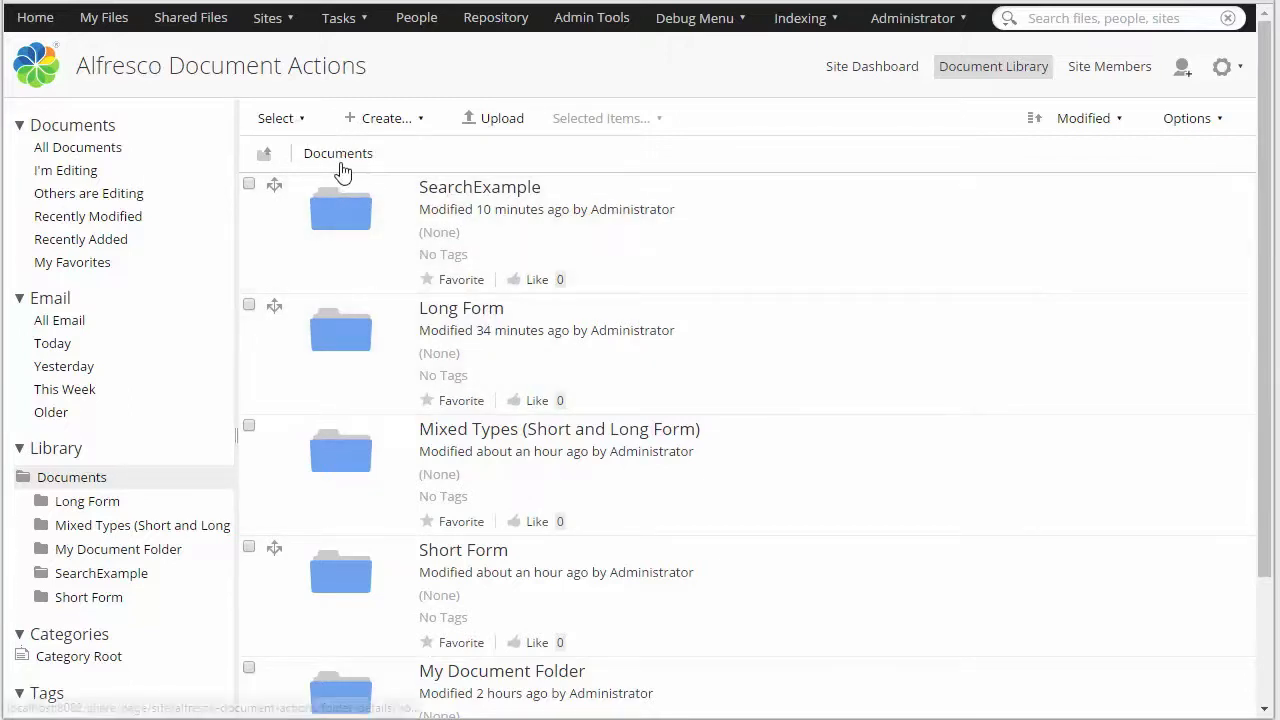
Step: Select all folders in the Documents library, export their content and metadata as a zip download, and open the downloaded archive
left_click(290, 121)
left_click(292, 190)
left_click(600, 118)
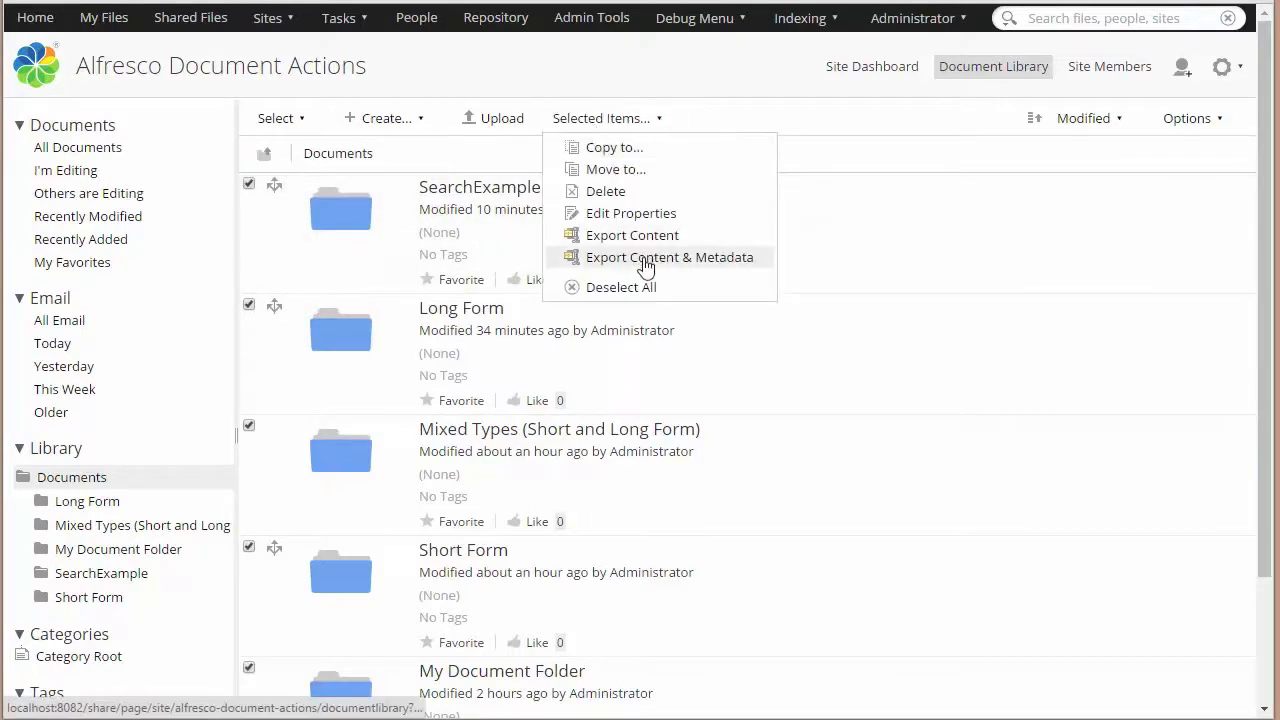
left_click(723, 263)
left_click(663, 428)
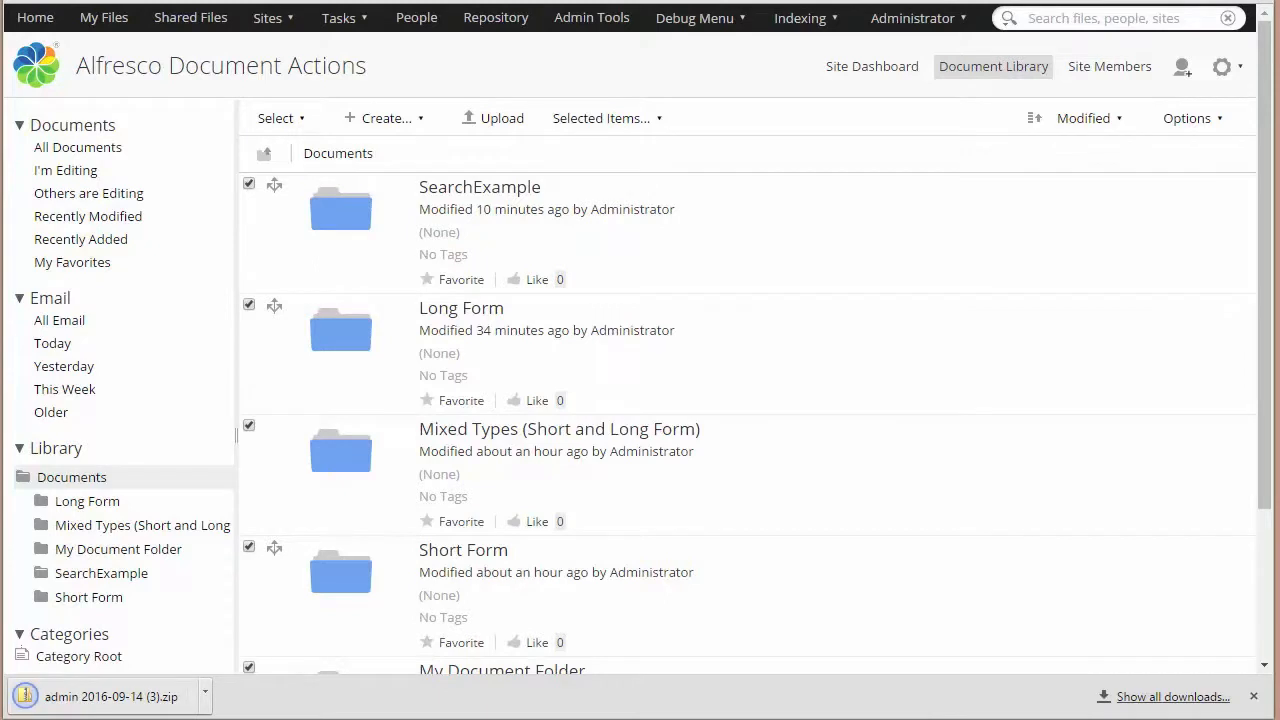
left_click(110, 697)
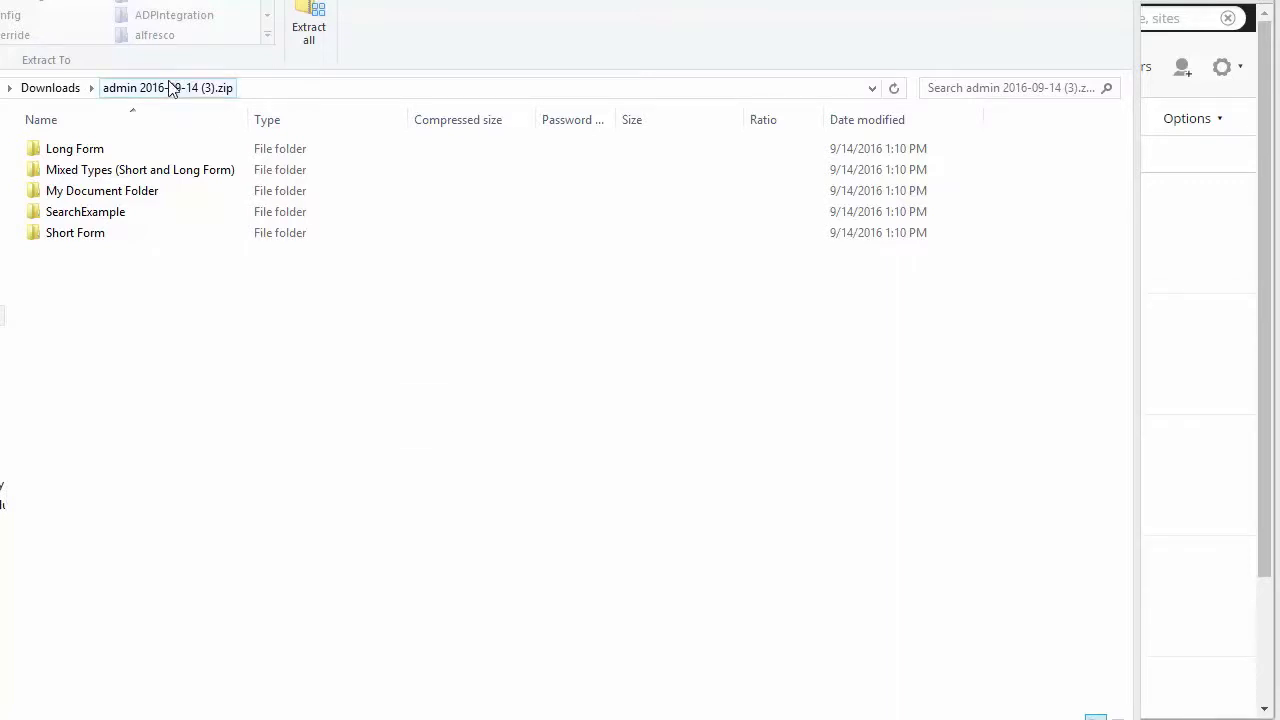
Step: Check the exported files inside the archive's Long Form, Mixed Types (Short and Long Form) and SearchExample folders, returning to the archive root
double_click(85, 155)
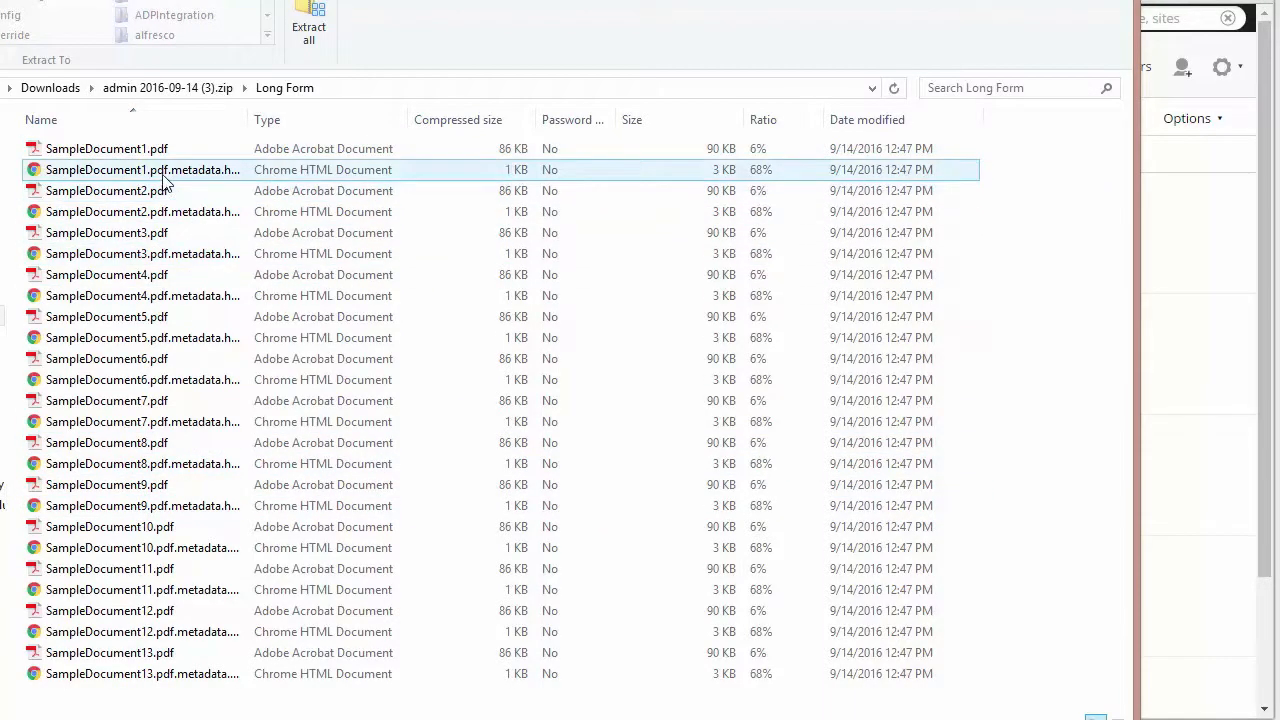
left_click(203, 90)
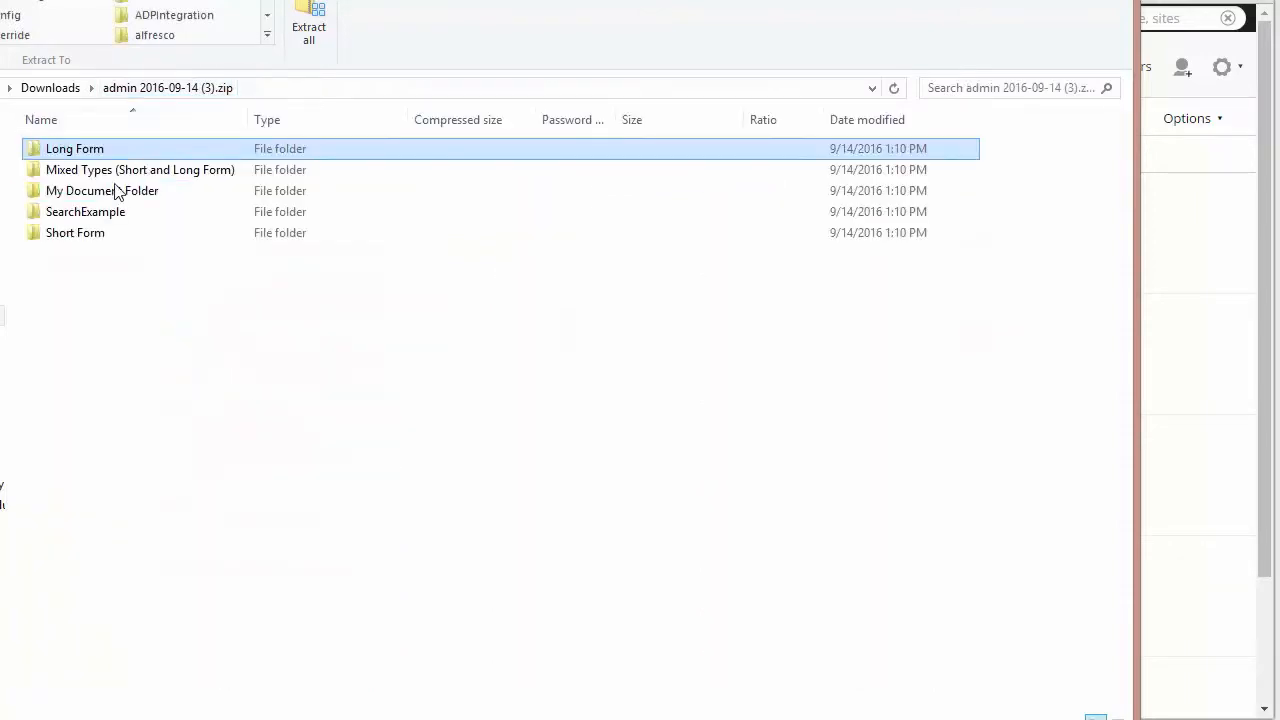
double_click(120, 169)
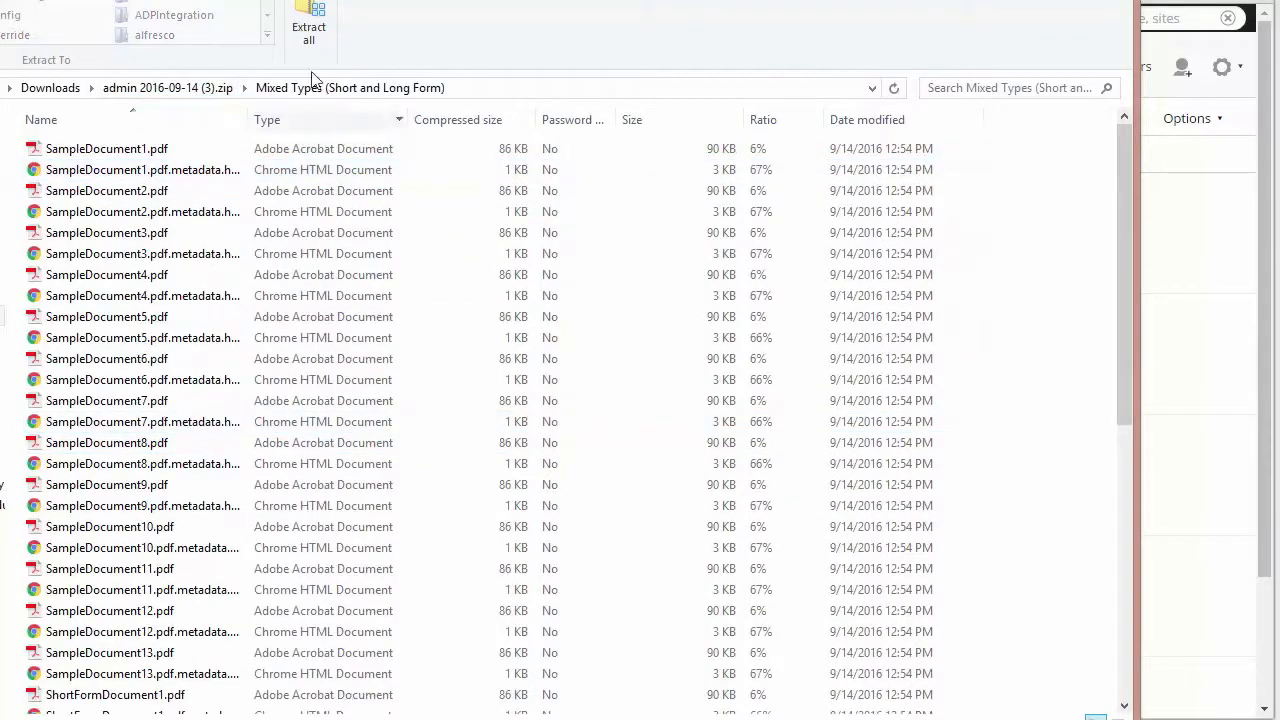
left_click(200, 90)
double_click(100, 212)
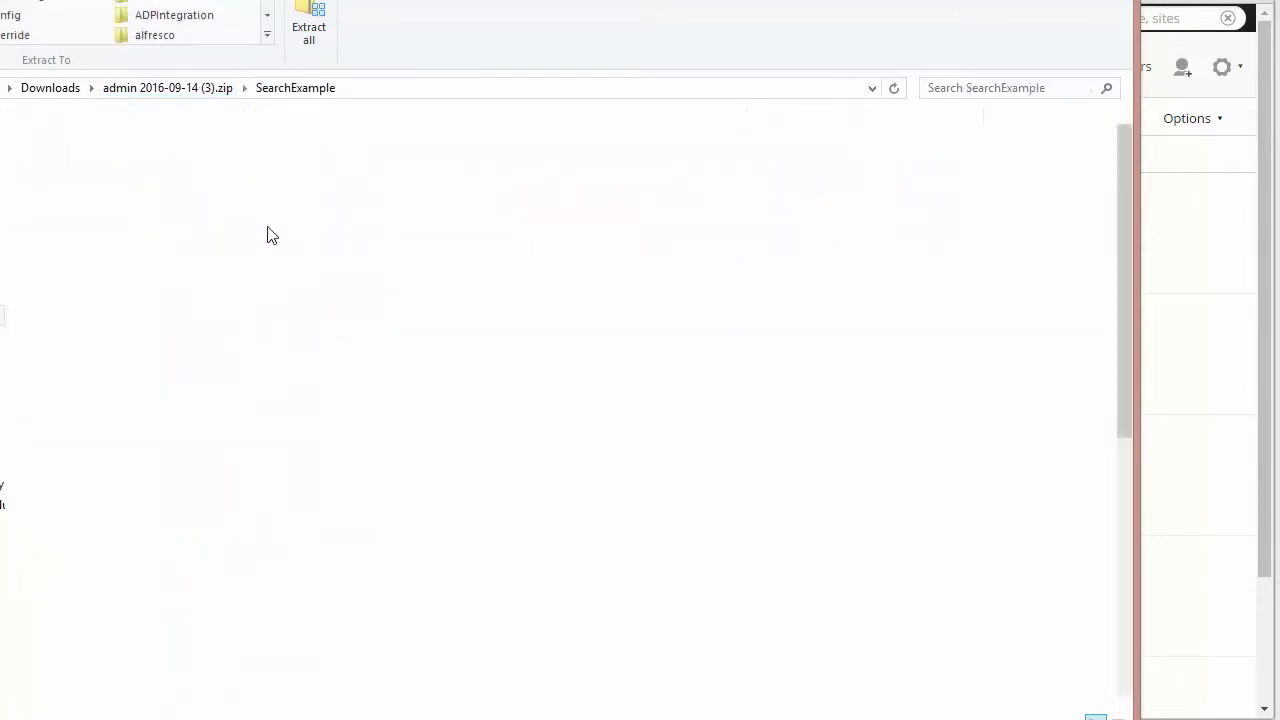
left_click(200, 90)
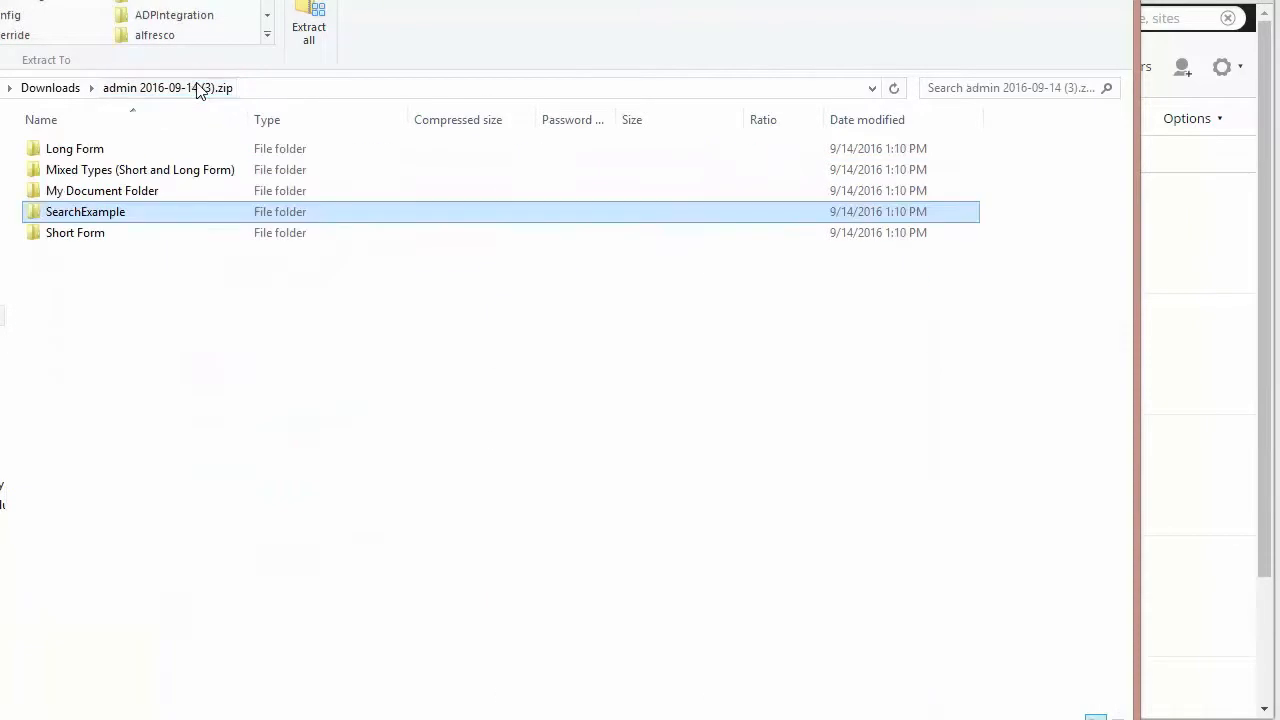